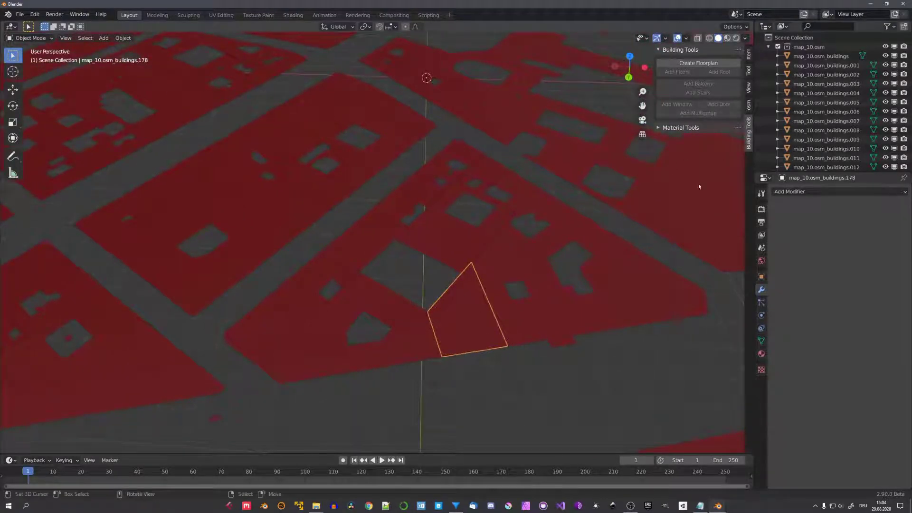
Step: Add floors to the selected four-sided building footprint, then add a trial roof and undo it
{"action": "middle_click_drag", "start_coordinate": [603, 277], "coordinate": [550, 211], "text": "shift"}
{"action": "middle_click_drag", "start_coordinate": [545, 258], "coordinate": [475, 214], "text": "shift"}
{"action": "key", "text": "Tab"}
{"action": "scroll", "coordinate": [523, 208], "scroll_direction": "down", "scroll_amount": 2}
{"action": "left_click", "coordinate": [681, 72]}
{"action": "scroll", "coordinate": [533, 189], "scroll_direction": "up", "scroll_amount": 4}
{"action": "left_click", "coordinate": [719, 72]}
{"action": "key", "text": "ctrl+z"}
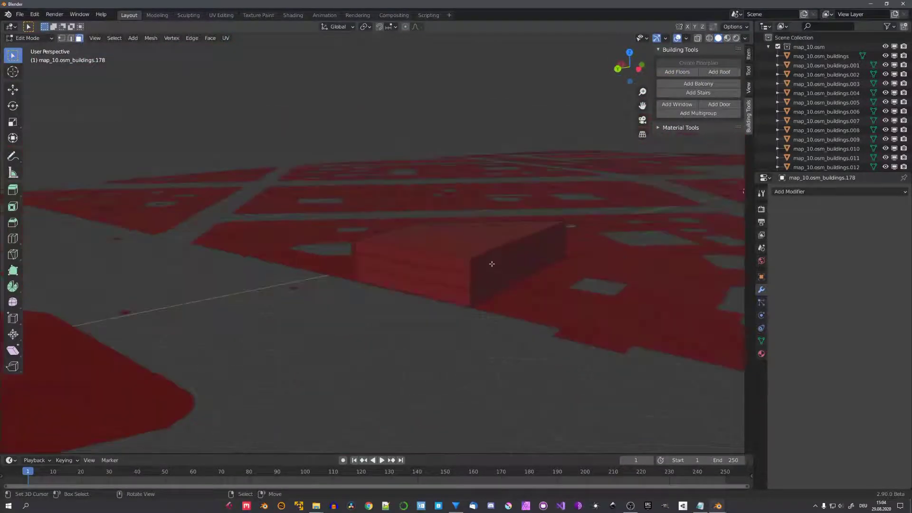
Step: Select the building's upper side face and check its face maps roof_hangs, walls and roof, ending back in Object Mode
{"action": "right_click", "coordinate": [492, 262]}
{"action": "left_click", "coordinate": [760, 341]}
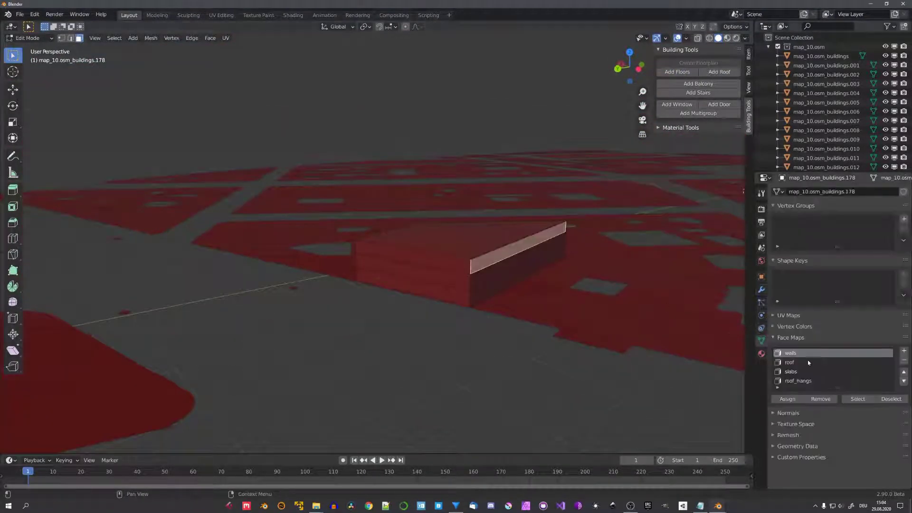
{"action": "left_click", "coordinate": [798, 381]}
{"action": "left_click", "coordinate": [790, 353]}
{"action": "left_click", "coordinate": [789, 362]}
{"action": "middle_click_drag", "start_coordinate": [546, 285], "coordinate": [602, 303]}
{"action": "key", "text": "Tab"}
{"action": "scroll", "coordinate": [441, 294], "scroll_direction": "down", "scroll_amount": 5}
{"action": "middle_click_drag", "start_coordinate": [454, 299], "coordinate": [436, 300]}
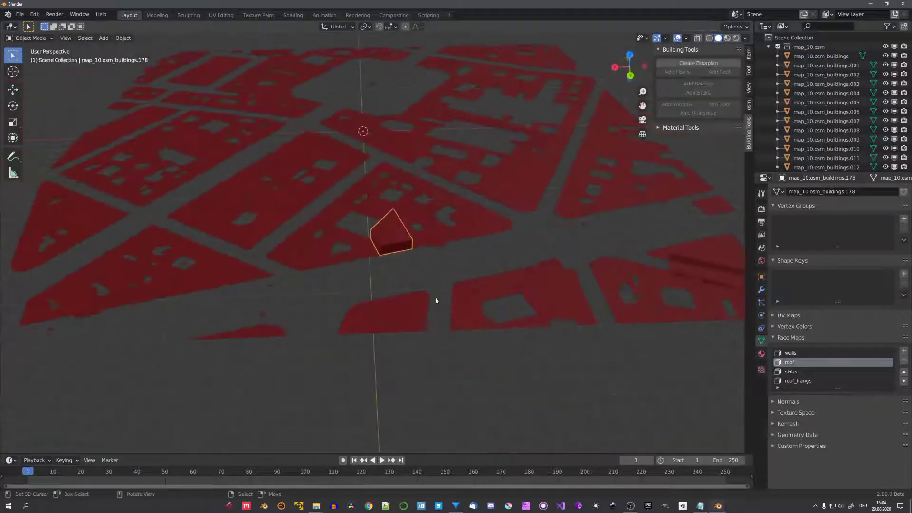
Step: Try to add floors to the neighbouring building footprint that has a courtyard hole
{"action": "scroll", "coordinate": [436, 299], "scroll_direction": "up", "scroll_amount": 8}
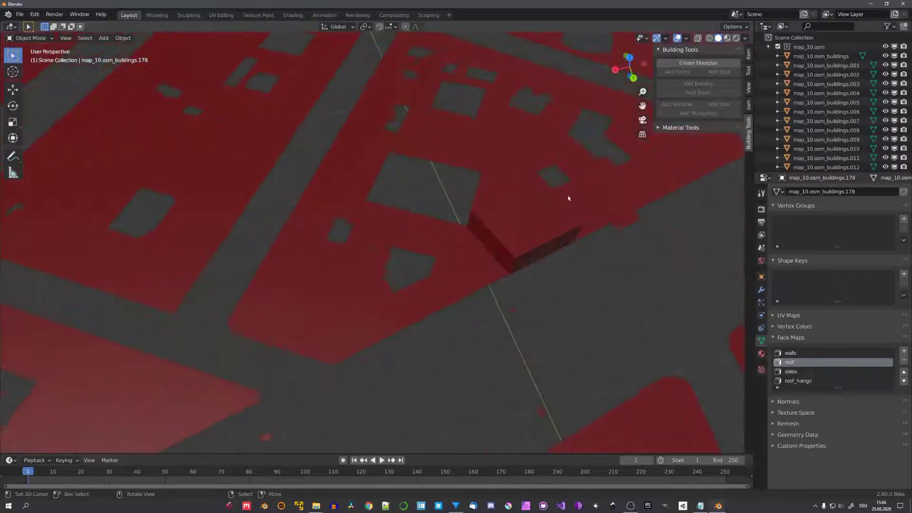
{"action": "left_click", "coordinate": [458, 253]}
{"action": "left_click", "coordinate": [559, 194]}
{"action": "right_click", "coordinate": [458, 253]}
{"action": "middle_click_drag", "start_coordinate": [458, 253], "coordinate": [440, 271]}
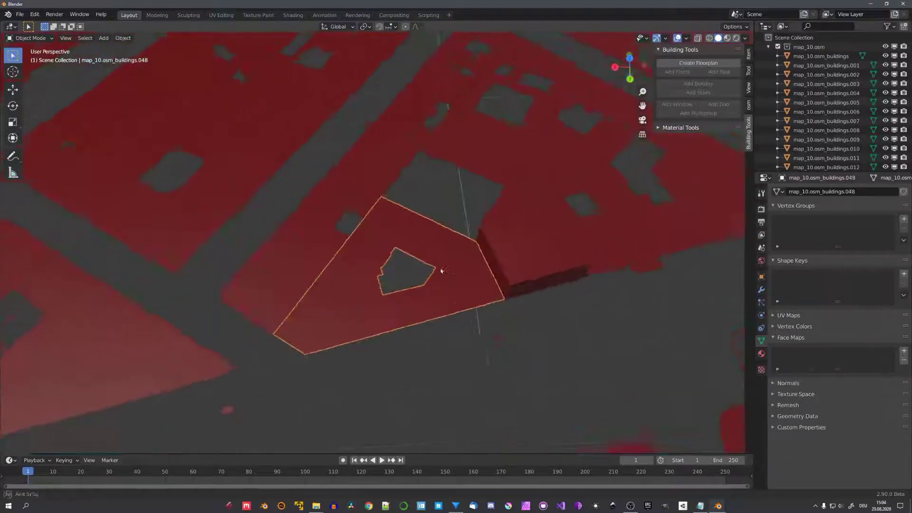
{"action": "key", "text": "Tab"}
{"action": "middle_click_drag", "start_coordinate": [489, 299], "coordinate": [509, 246], "text": "shift"}
{"action": "scroll", "coordinate": [398, 231], "scroll_direction": "up", "scroll_amount": 3}
{"action": "right_click", "coordinate": [398, 231]}
{"action": "key", "text": "alt+a"}
{"action": "middle_click_drag", "start_coordinate": [456, 230], "coordinate": [468, 202]}
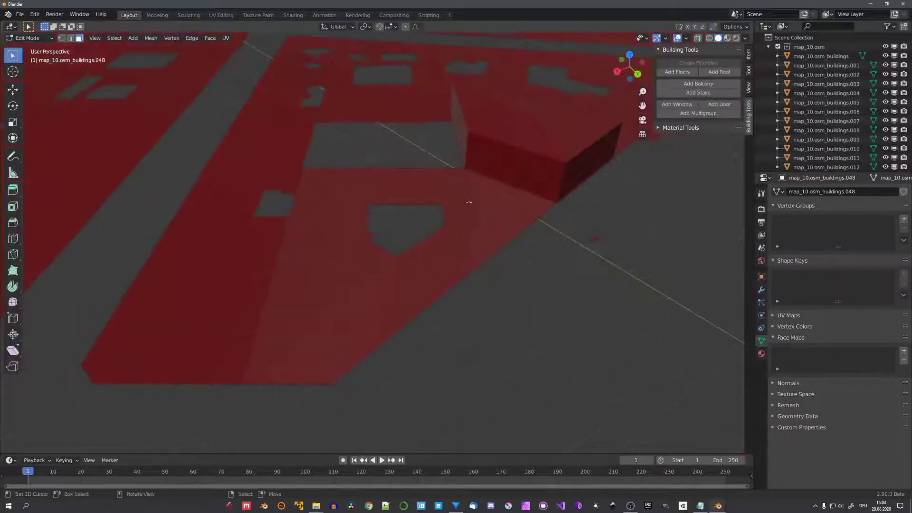
{"action": "left_click", "coordinate": [683, 72]}
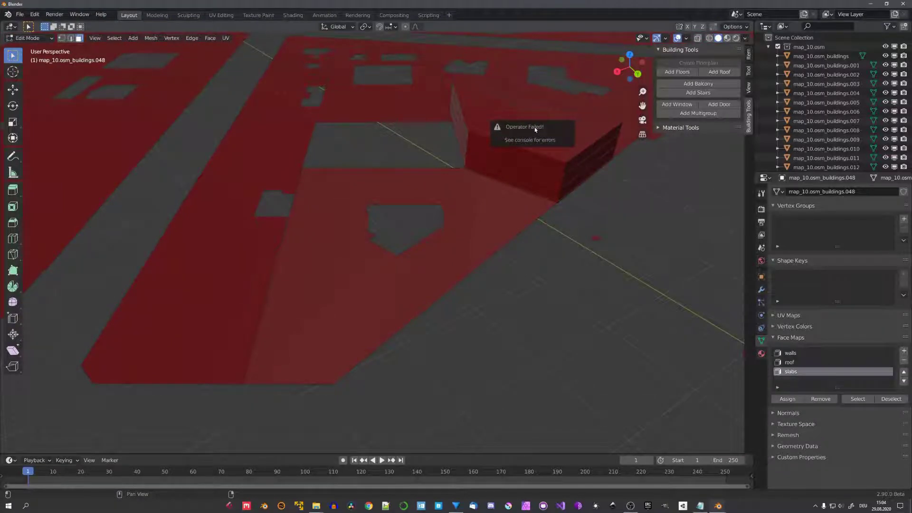
{"action": "scroll", "coordinate": [534, 127], "scroll_direction": "down", "scroll_amount": 6}
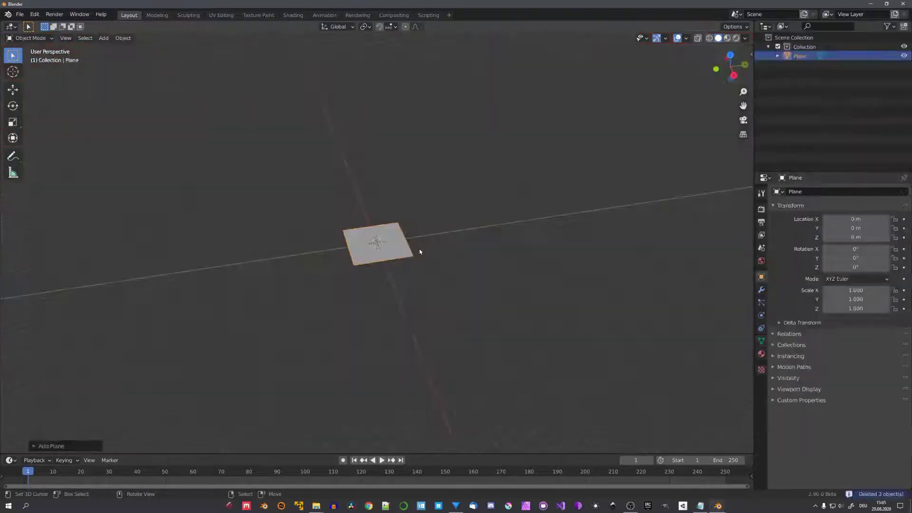
Step: Duplicate the plane about 3.7 m along the Y axis and select both planes
{"action": "middle_click_drag", "start_coordinate": [419, 252], "coordinate": [374, 267]}
{"action": "key", "text": "shift+d"}
{"action": "key", "text": "y"}
{"action": "left_click", "coordinate": [480, 257]}
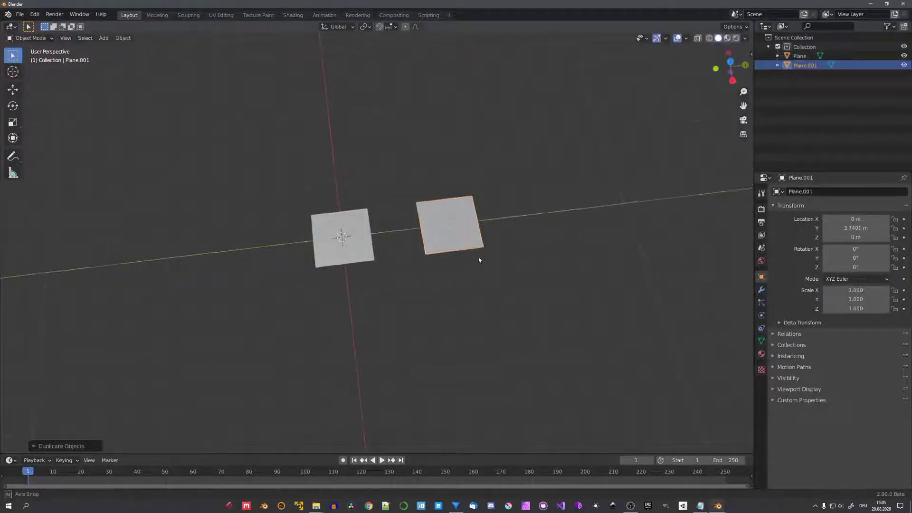
{"action": "middle_click_drag", "start_coordinate": [480, 258], "coordinate": [500, 239]}
{"action": "key", "text": "a"}
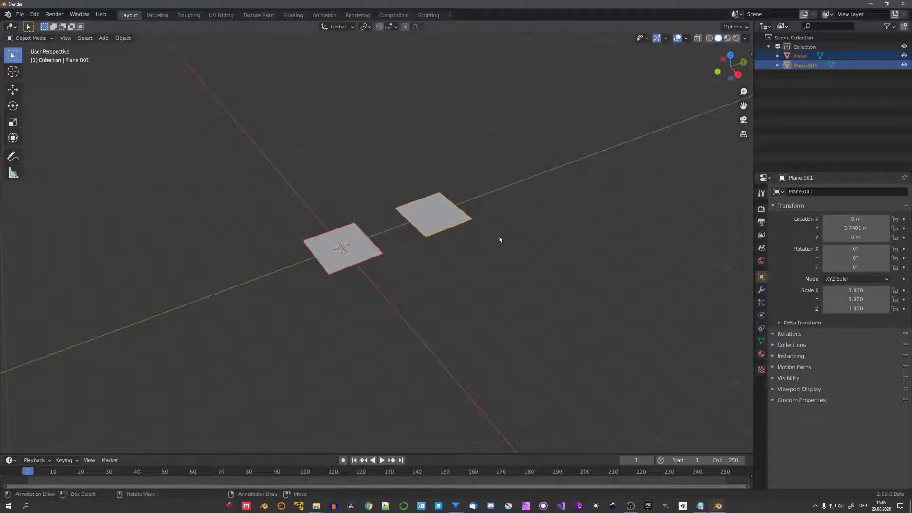
{"action": "middle_click_drag", "start_coordinate": [499, 240], "coordinate": [455, 231]}
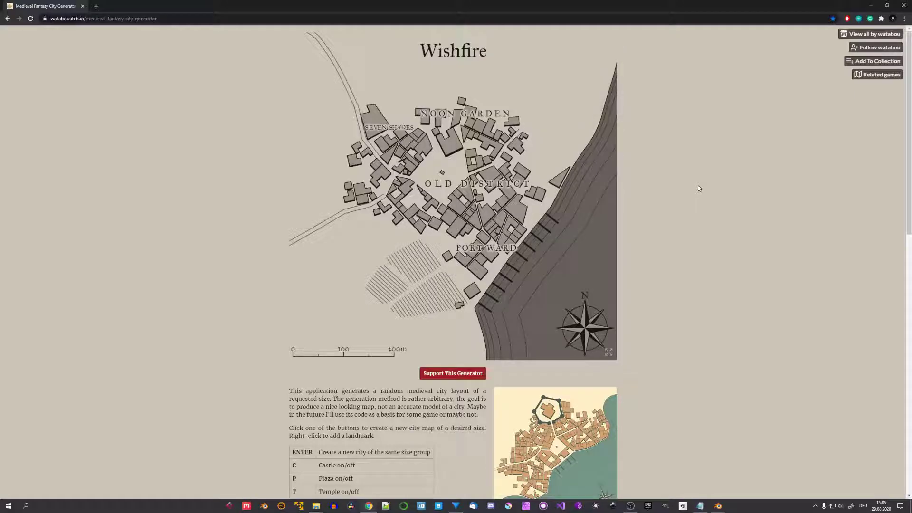
Step: In the Medieval Fantasy City Generator in the browser, export the Wishfire city map as SVG
{"action": "mouse_move", "coordinate": [593, 184]}
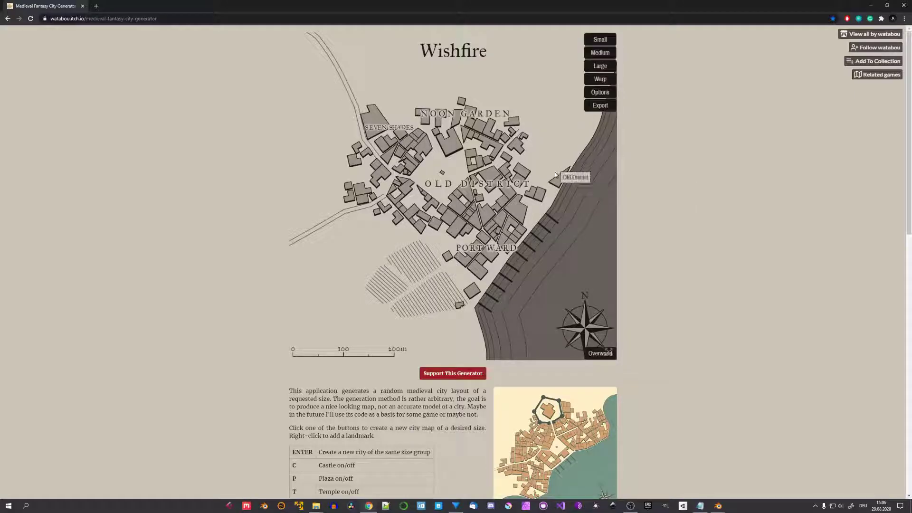
{"action": "left_click", "coordinate": [602, 109]}
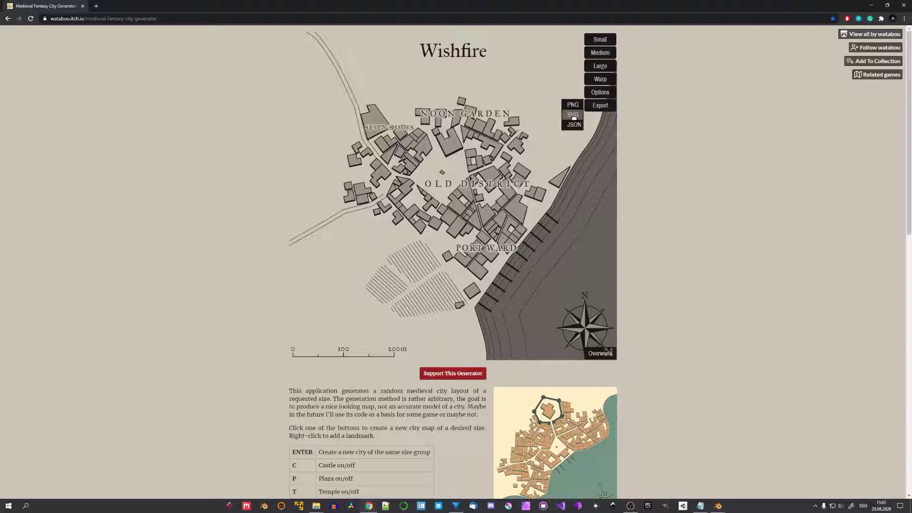
Step: Switch to Blender and import wishfire.svg into the empty scene as Scalable Vector Graphics
{"action": "left_click", "coordinate": [20, 16]}
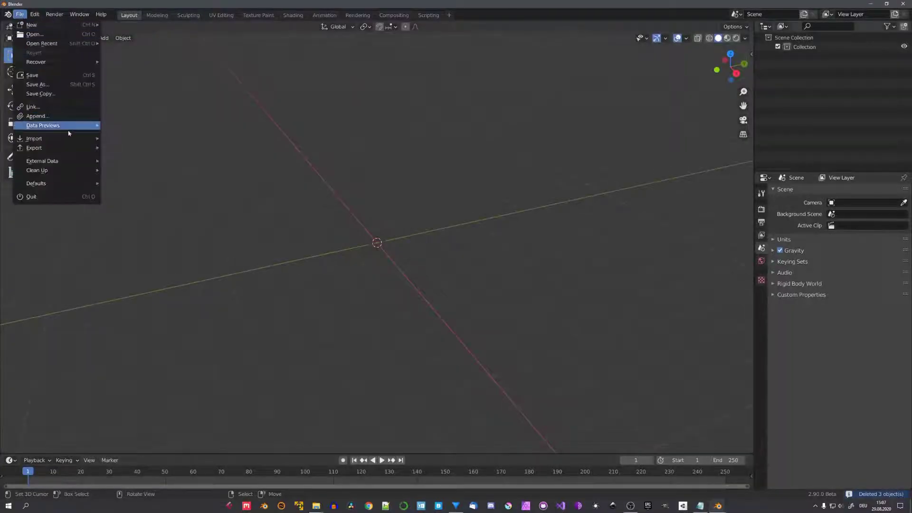
{"action": "mouse_move", "coordinate": [71, 139]}
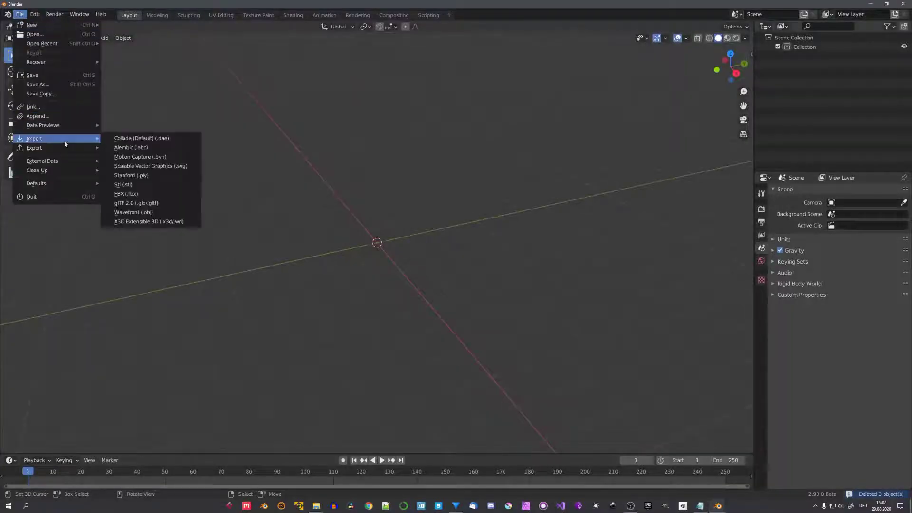
{"action": "left_click", "coordinate": [156, 166]}
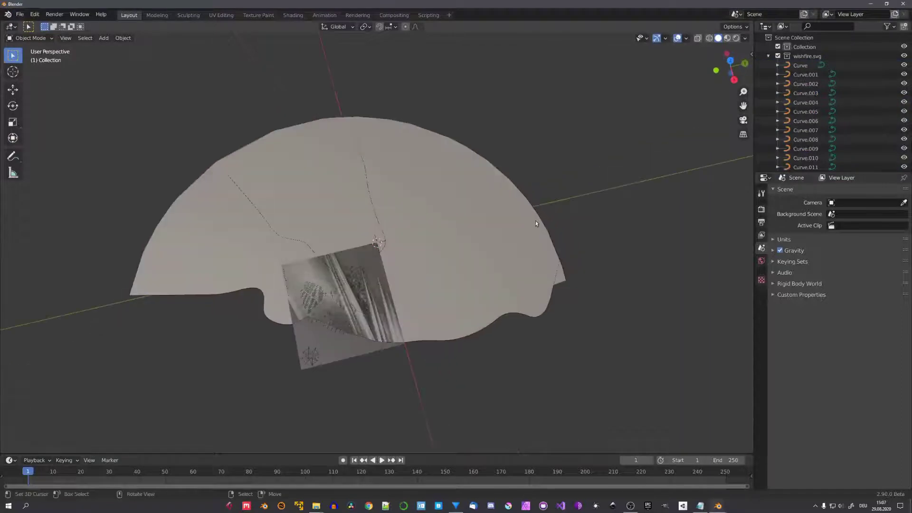
Step: Delete the large background shape that covers the imported city map
{"action": "left_click", "coordinate": [535, 223]}
{"action": "key", "text": "x"}
{"action": "left_click", "coordinate": [535, 221]}
Step: Box-select and delete the remaining coastline and road curves around the houses
{"action": "middle_click_drag", "start_coordinate": [535, 220], "coordinate": [451, 261]}
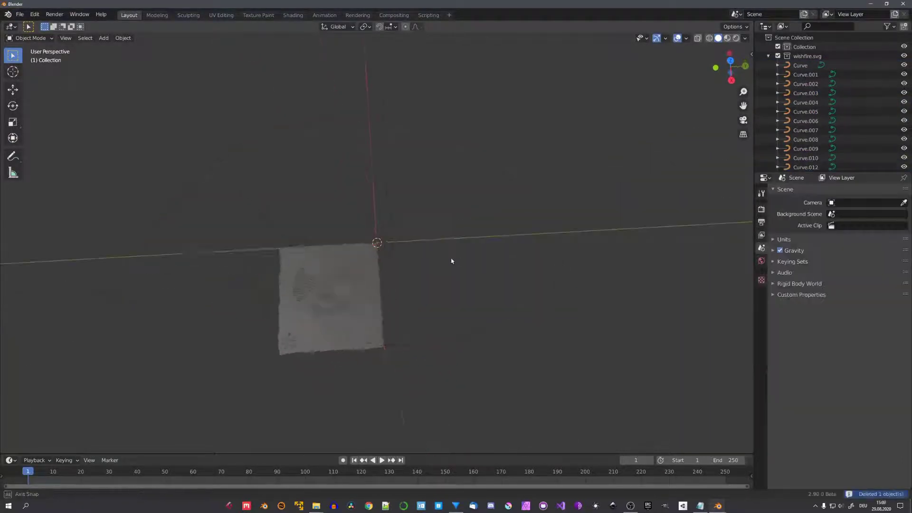
{"action": "scroll", "coordinate": [389, 246], "scroll_direction": "up", "scroll_amount": 4}
{"action": "scroll", "coordinate": [375, 246], "scroll_direction": "down", "scroll_amount": 1}
{"action": "left_click_drag", "start_coordinate": [429, 209], "coordinate": [603, 443]}
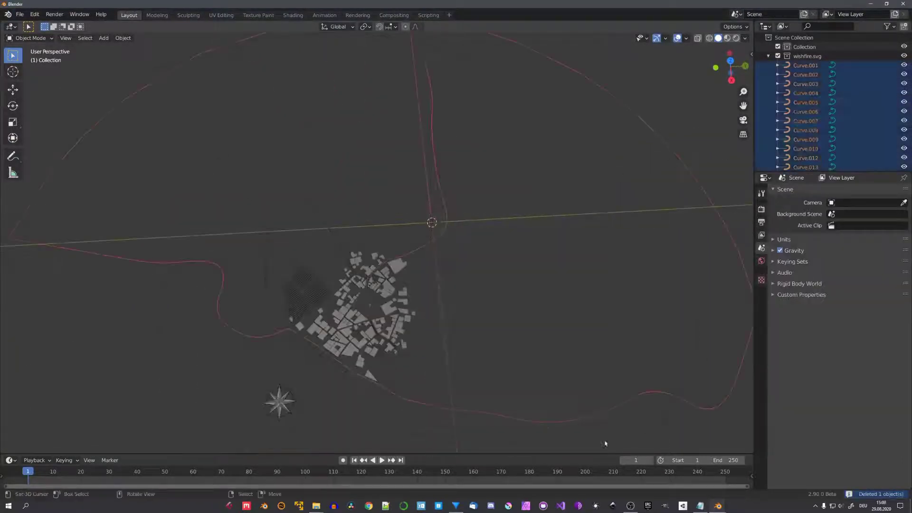
{"action": "key", "text": "Delete"}
{"action": "left_click_drag", "start_coordinate": [197, 205], "coordinate": [401, 246]}
{"action": "key", "text": "Delete"}
Step: Switch to the top view and select the small rectangular house beside the pointed triangular one
{"action": "scroll", "coordinate": [390, 326], "scroll_direction": "up", "scroll_amount": 5}
{"action": "key", "text": "KP_7"}
{"action": "scroll", "coordinate": [391, 266], "scroll_direction": "up", "scroll_amount": 5}
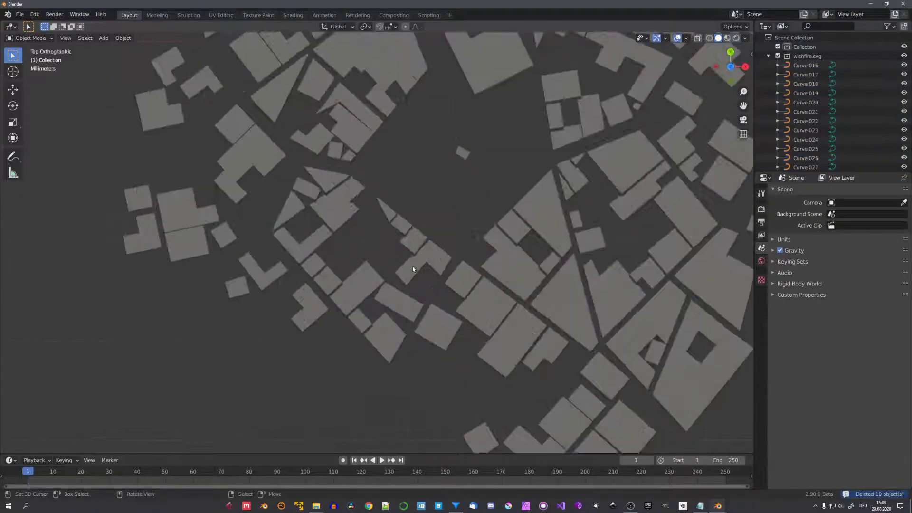
{"action": "middle_click_drag", "start_coordinate": [407, 251], "coordinate": [377, 255], "text": "shift"}
{"action": "scroll", "coordinate": [360, 271], "scroll_direction": "up", "scroll_amount": 3}
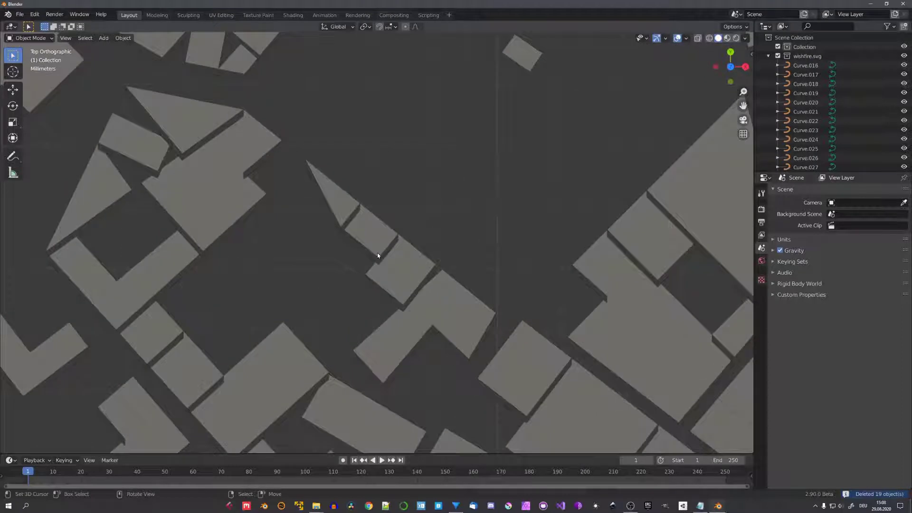
{"action": "left_click", "coordinate": [374, 239]}
{"action": "scroll", "coordinate": [377, 243], "scroll_direction": "up", "scroll_amount": 5}
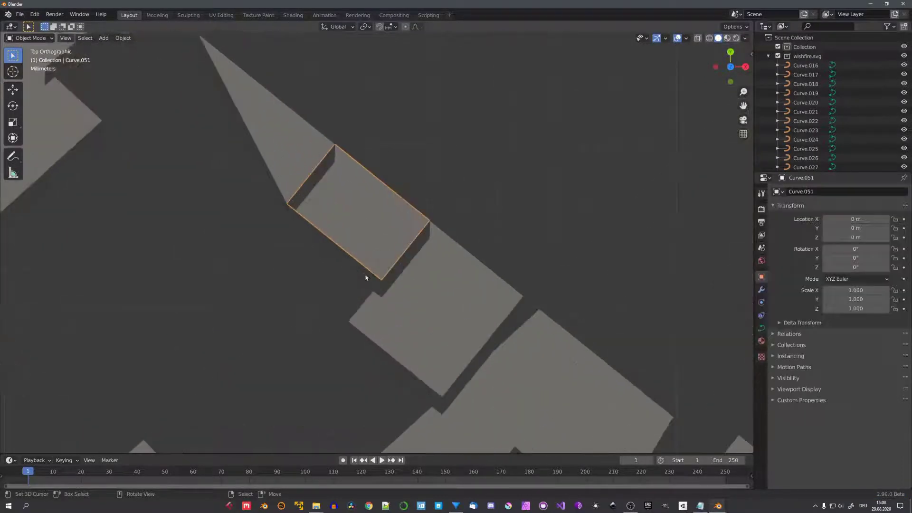
{"action": "key", "text": "Delete"}
{"action": "left_click", "coordinate": [400, 266]}
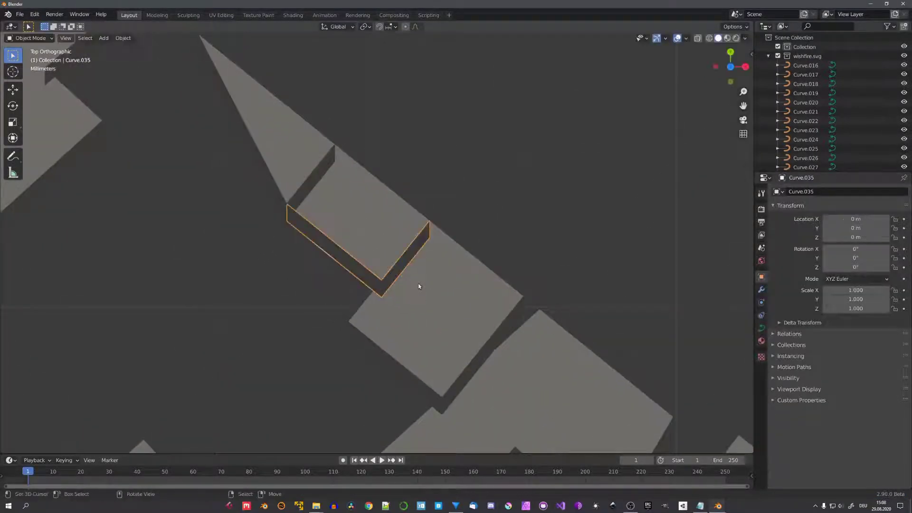
{"action": "scroll", "coordinate": [419, 286], "scroll_direction": "down", "scroll_amount": 5}
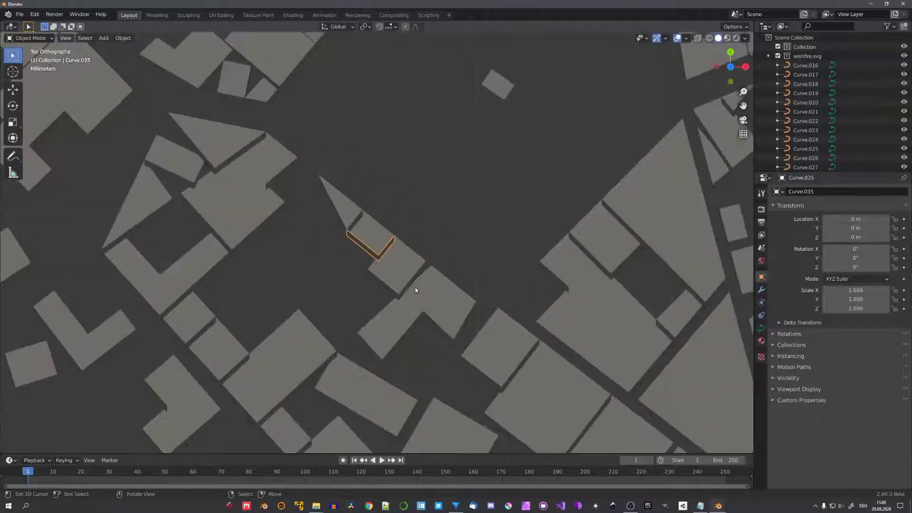
{"action": "scroll", "coordinate": [417, 288], "scroll_direction": "down", "scroll_amount": 3}
{"action": "scroll", "coordinate": [384, 251], "scroll_direction": "up", "scroll_amount": 2}
{"action": "key", "text": "ctrl+z"}
{"action": "scroll", "coordinate": [431, 219], "scroll_direction": "up", "scroll_amount": 3}
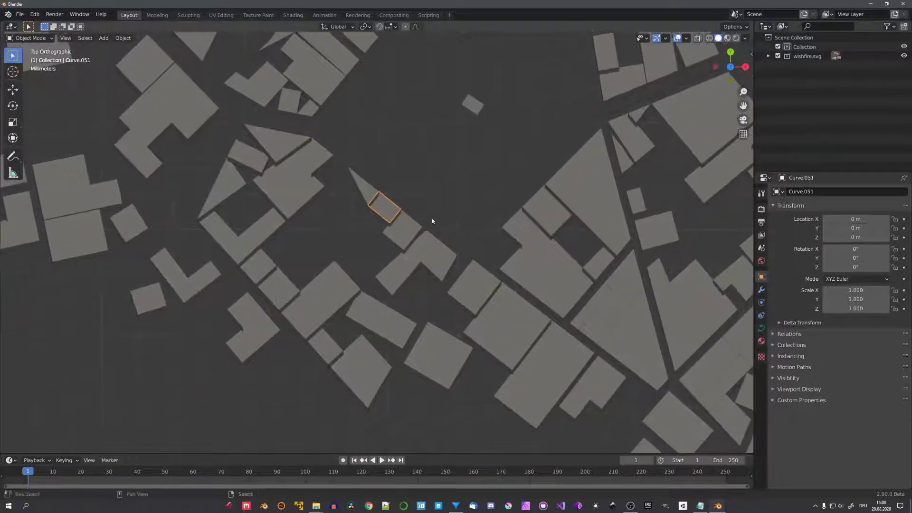
{"action": "scroll", "coordinate": [432, 221], "scroll_direction": "up", "scroll_amount": 5}
{"action": "key", "text": "g"}
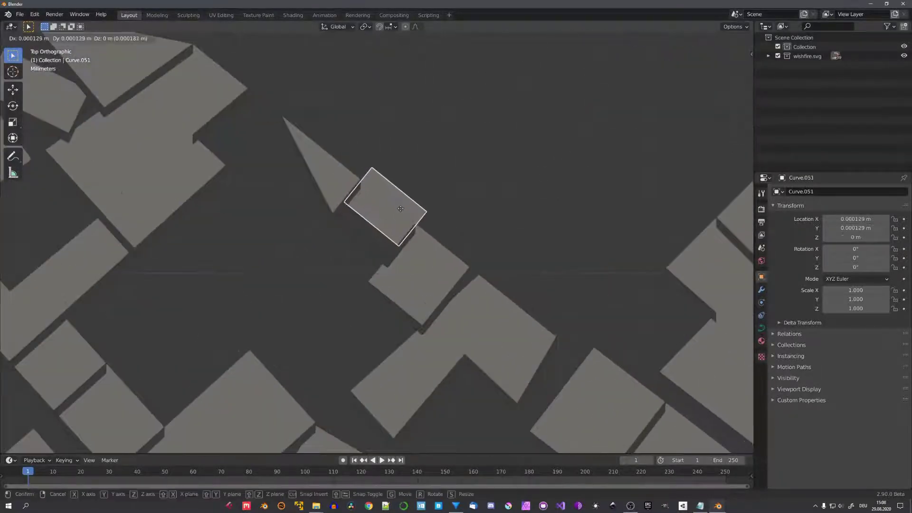
{"action": "key", "text": "Escape"}
{"action": "scroll", "coordinate": [375, 197], "scroll_direction": "down", "scroll_amount": 5}
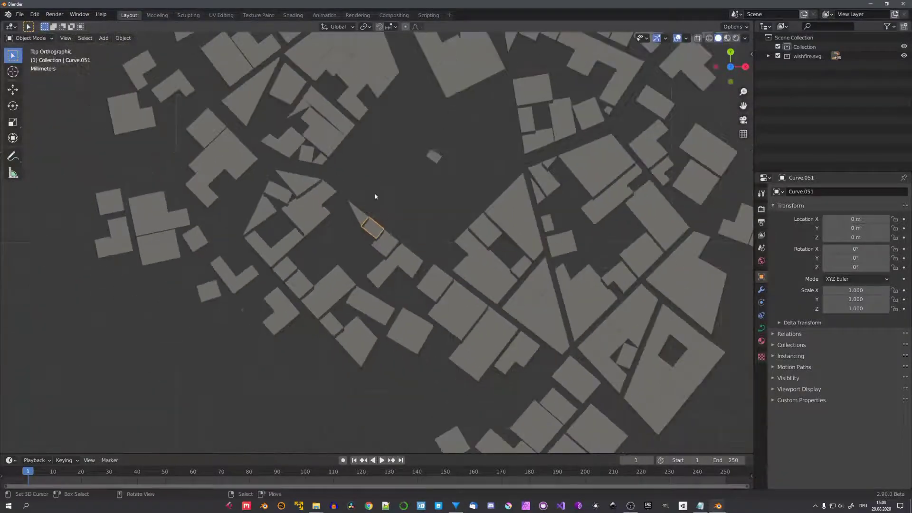
Step: Extend the selection to all curves that share the selected house's material
{"action": "scroll", "coordinate": [377, 204], "scroll_direction": "up", "scroll_amount": 5}
{"action": "left_click", "coordinate": [86, 38]}
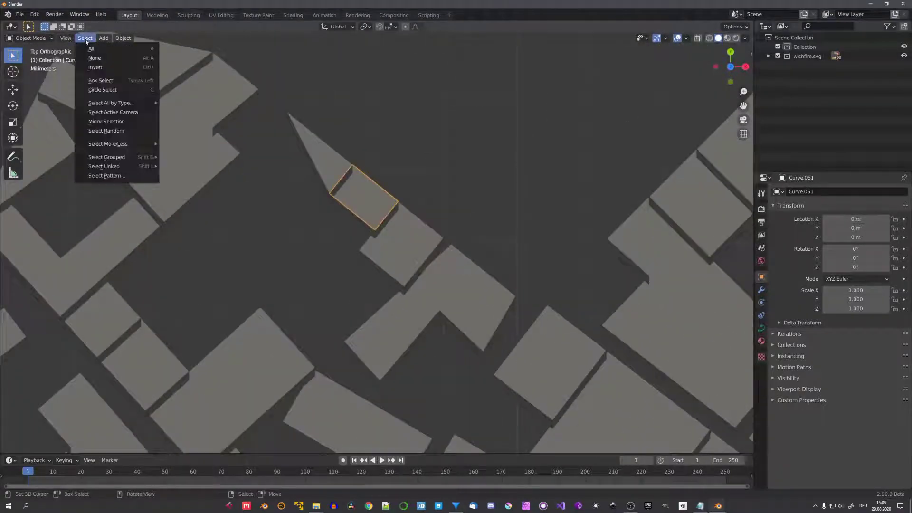
{"action": "mouse_move", "coordinate": [121, 169]}
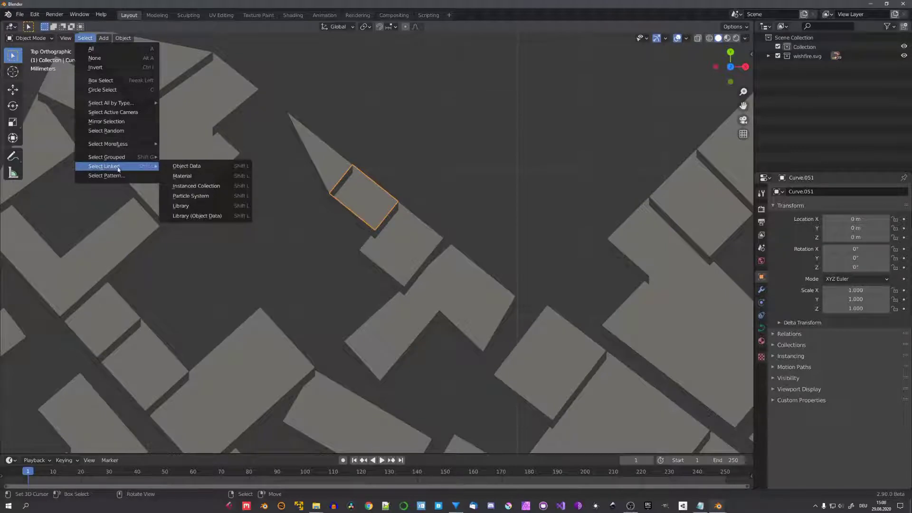
{"action": "left_click", "coordinate": [181, 175]}
{"action": "scroll", "coordinate": [264, 193], "scroll_direction": "down", "scroll_amount": 4}
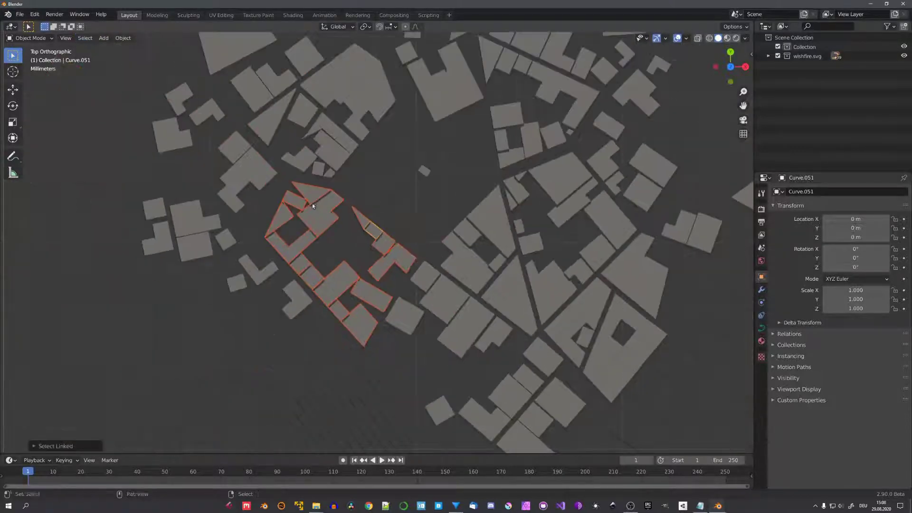
{"action": "scroll", "coordinate": [393, 227], "scroll_direction": "up", "scroll_amount": 2}
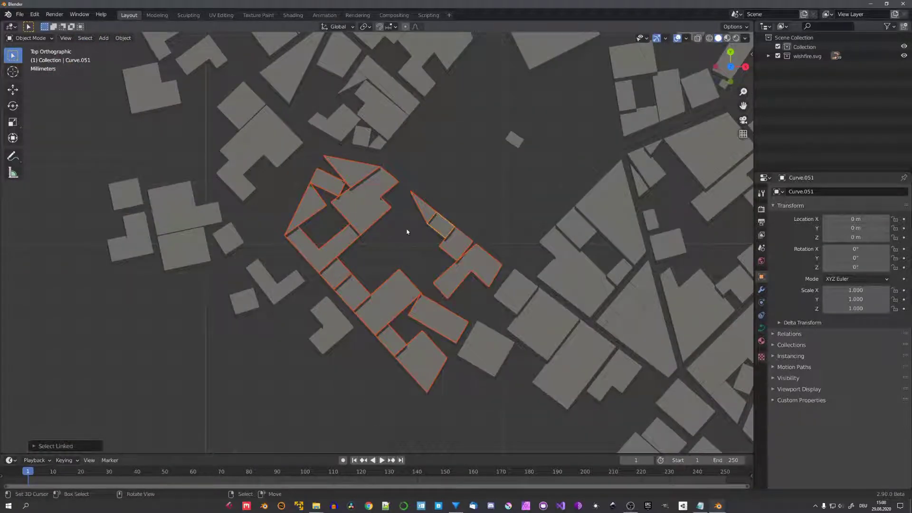
Step: Move the selected houses into a new collection named Houses and exclude that collection from the view layer
{"action": "scroll", "coordinate": [407, 232], "scroll_direction": "up", "scroll_amount": 2}
{"action": "key", "text": "m"}
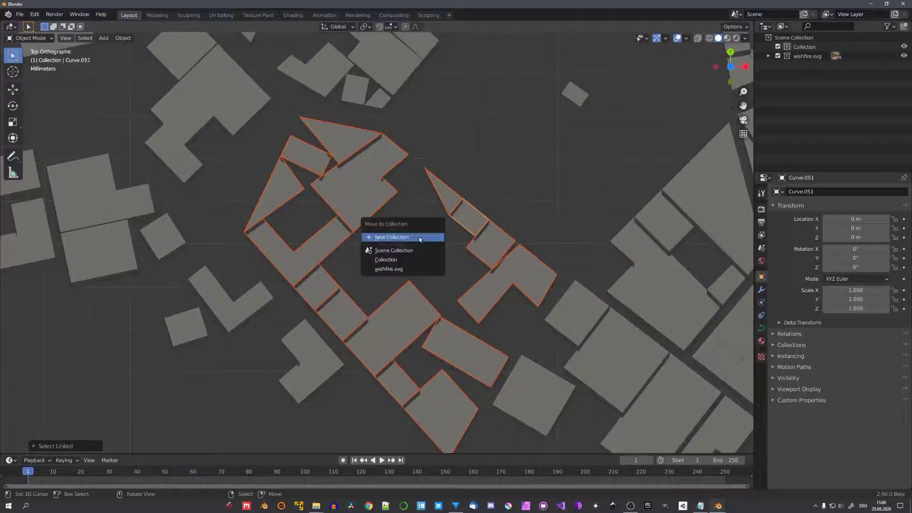
{"action": "left_click", "coordinate": [392, 238]}
{"action": "type", "text": "Houses"}
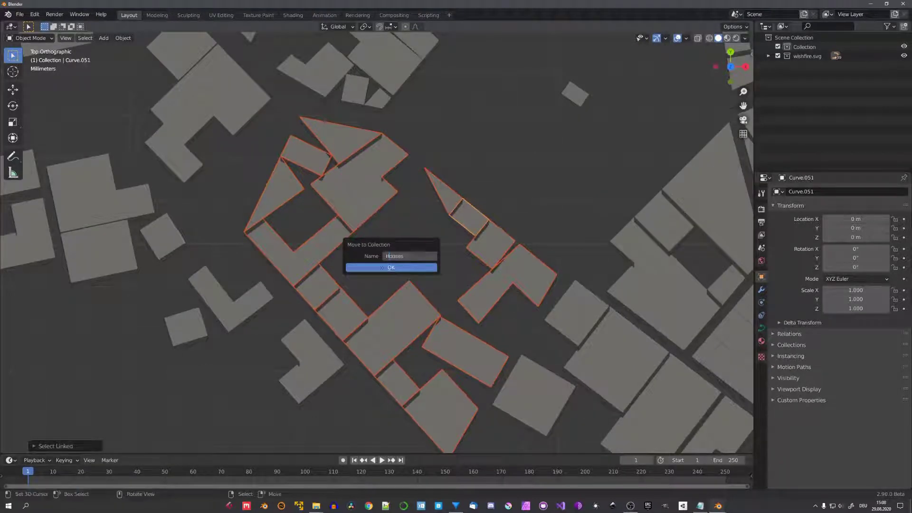
{"action": "left_click", "coordinate": [380, 264]}
{"action": "scroll", "coordinate": [373, 202], "scroll_direction": "down", "scroll_amount": 1}
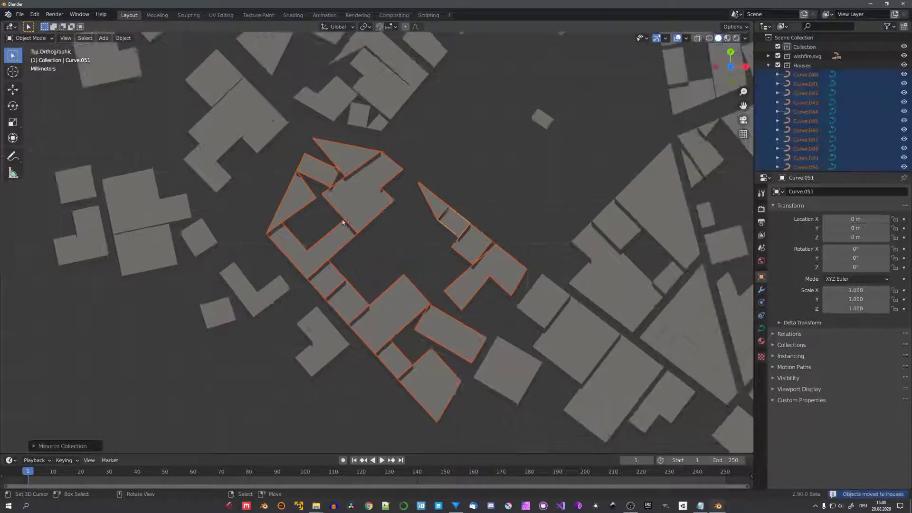
{"action": "left_click", "coordinate": [777, 65]}
Step: Select the L-shaped house in the western group and add the Select Linked Material command to Quick Favorites
{"action": "middle_click_drag", "start_coordinate": [387, 181], "coordinate": [490, 180], "text": "shift"}
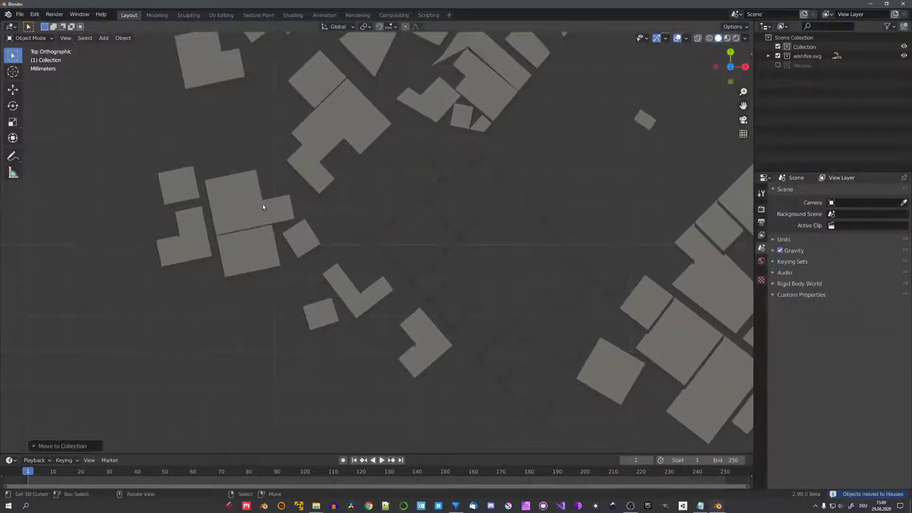
{"action": "left_click", "coordinate": [261, 206]}
{"action": "left_click", "coordinate": [85, 38]}
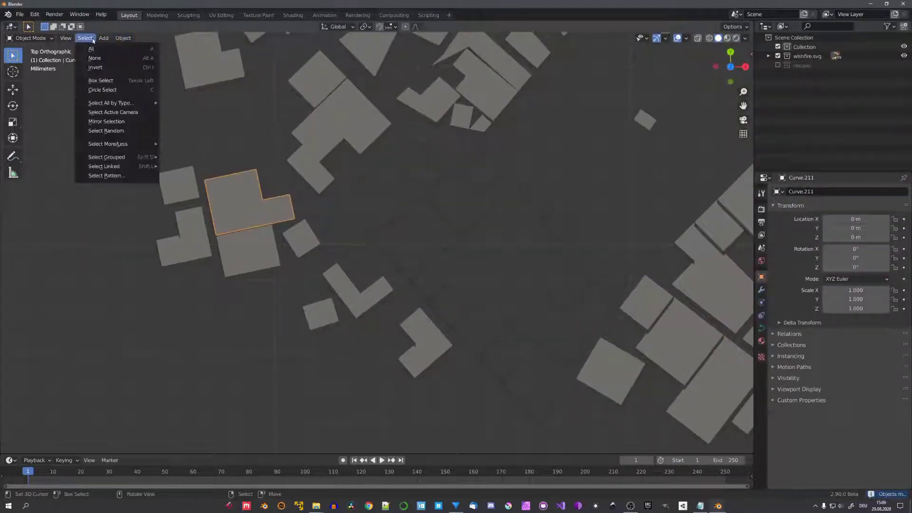
{"action": "mouse_move", "coordinate": [122, 165]}
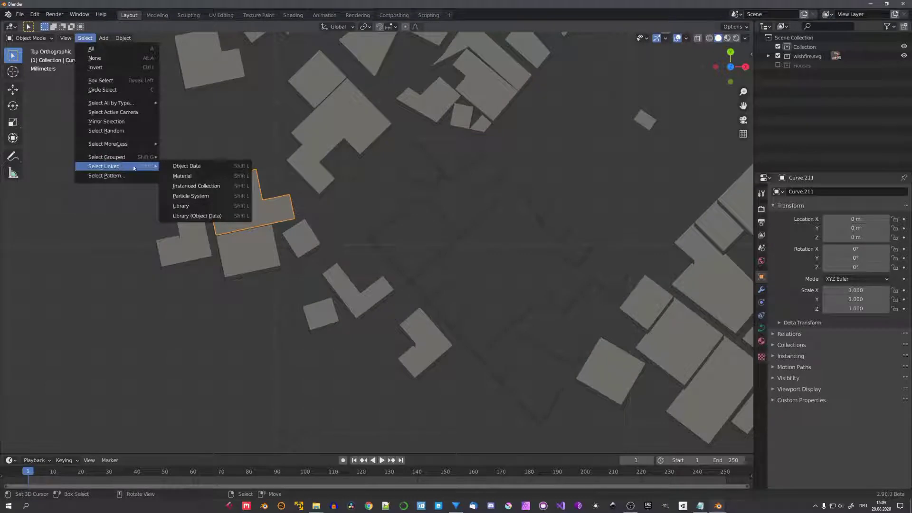
{"action": "right_click", "coordinate": [182, 176]}
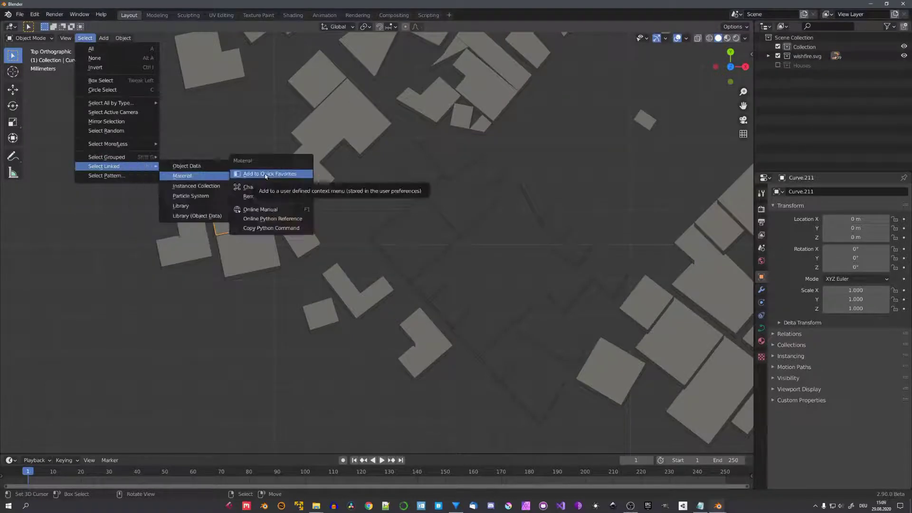
{"action": "left_click", "coordinate": [266, 175]}
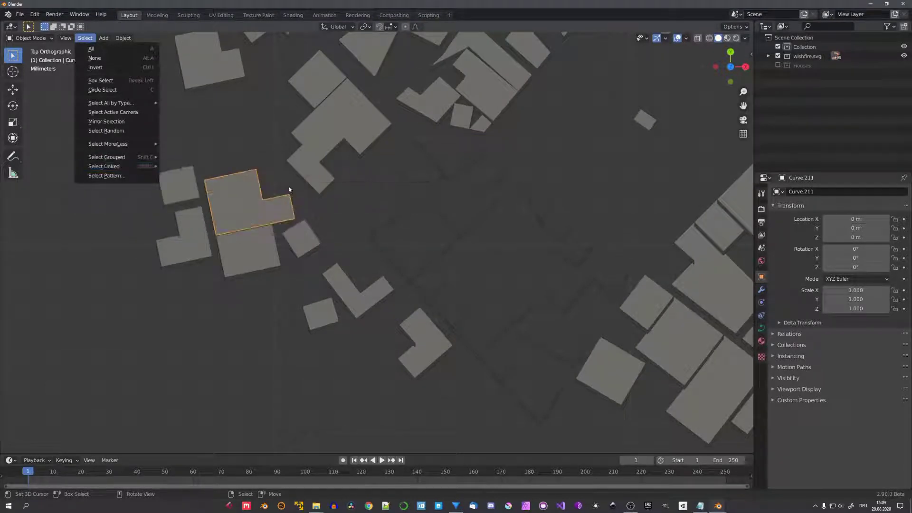
Step: Select the houses sharing the same material and move them into the Houses collection, repeating this for the remaining houses
{"action": "key", "text": "q"}
{"action": "left_click", "coordinate": [272, 206]}
{"action": "key", "text": "m"}
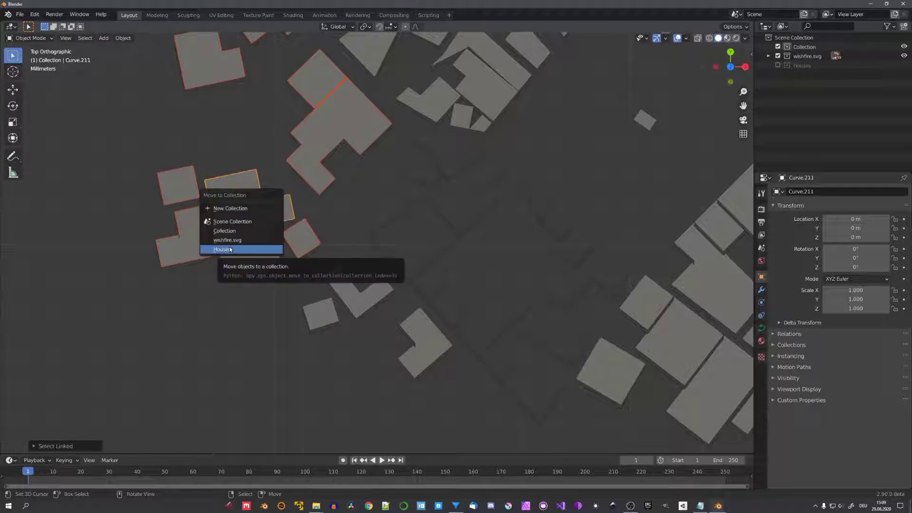
{"action": "left_click", "coordinate": [229, 249]}
{"action": "key", "text": "m"}
{"action": "left_click", "coordinate": [336, 273]}
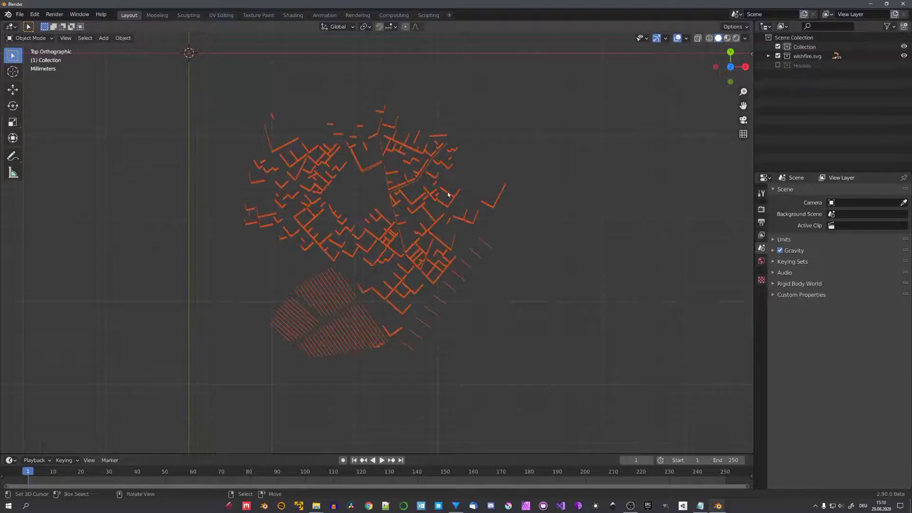
Step: Delete the selected leftover line curves and include the Houses collection in the view layer again
{"action": "key", "text": "x"}
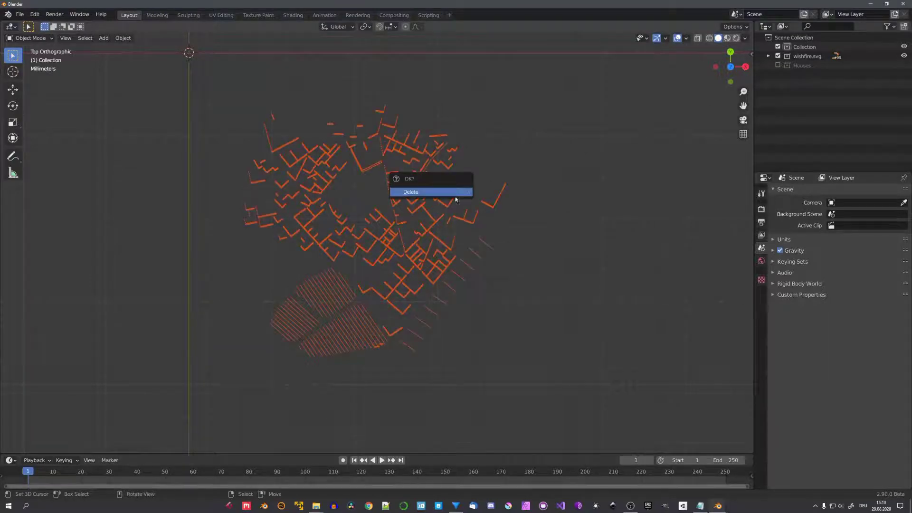
{"action": "left_click", "coordinate": [455, 198]}
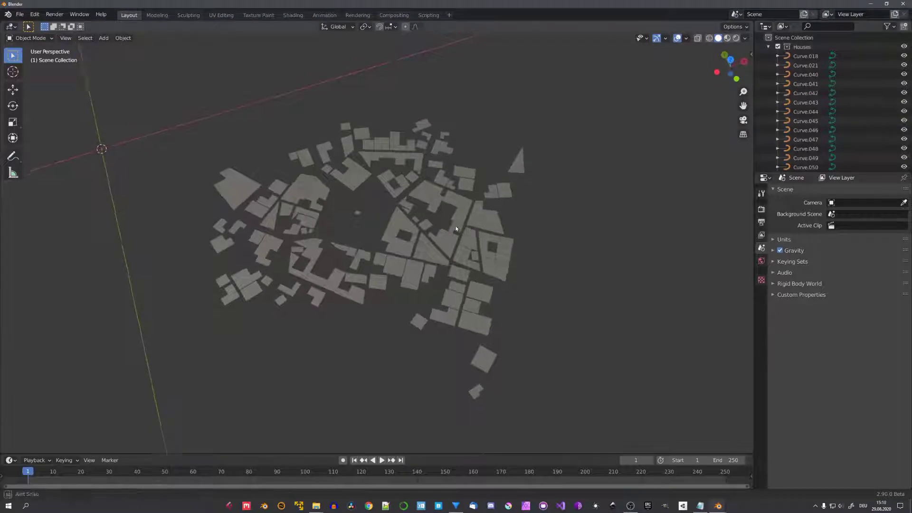
{"action": "middle_click_drag", "start_coordinate": [408, 224], "coordinate": [473, 253]}
{"action": "scroll", "coordinate": [429, 234], "scroll_direction": "up", "scroll_amount": 2}
Step: Select all house curves and look at the whole city from the top view
{"action": "scroll", "coordinate": [473, 253], "scroll_direction": "down", "scroll_amount": 10}
{"action": "key", "text": "a"}
{"action": "key", "text": "KP_7"}
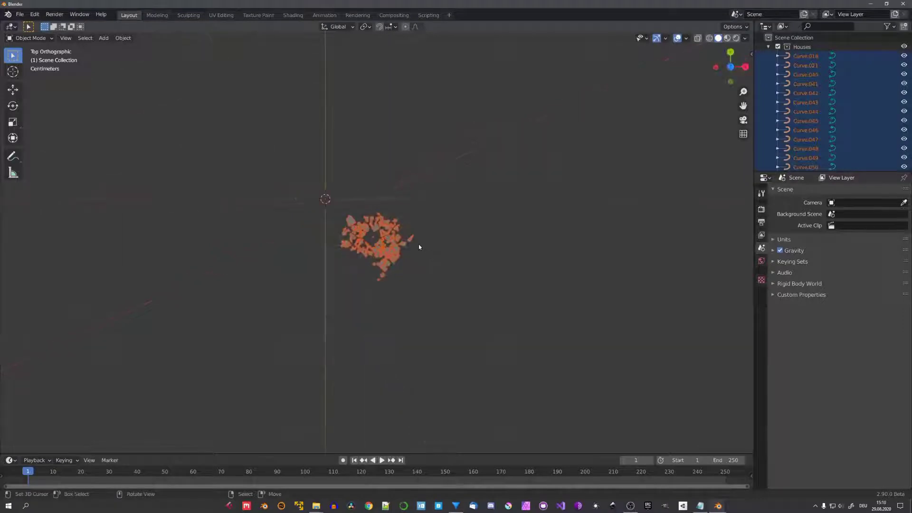
{"action": "scroll", "coordinate": [417, 244], "scroll_direction": "up", "scroll_amount": 2}
{"action": "scroll", "coordinate": [417, 241], "scroll_direction": "up", "scroll_amount": 3}
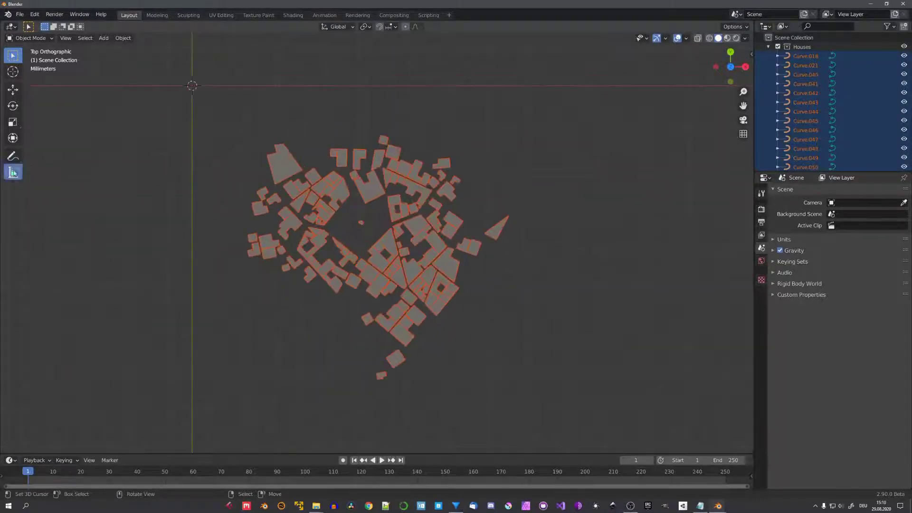
Step: Measure the overall width of the city layout
{"action": "key", "text": "shift+space"}
{"action": "key", "text": "m"}
{"action": "left_click_drag", "start_coordinate": [247, 234], "coordinate": [510, 231]}
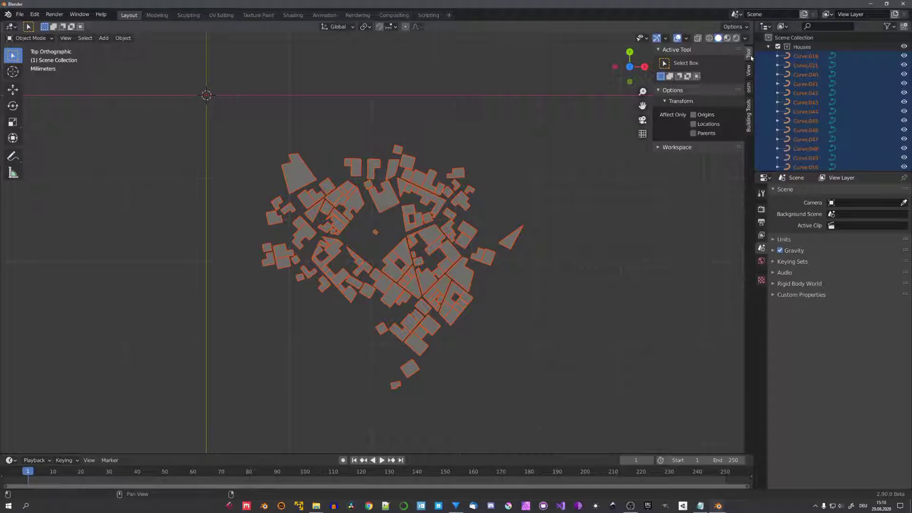
Step: Move only the origins of the selected houses to the city's middle and clear the houses' location to center them on the world origin
{"action": "left_click", "coordinate": [694, 115]}
{"action": "left_click", "coordinate": [13, 89]}
{"action": "left_click_drag", "start_coordinate": [313, 153], "coordinate": [400, 225]}
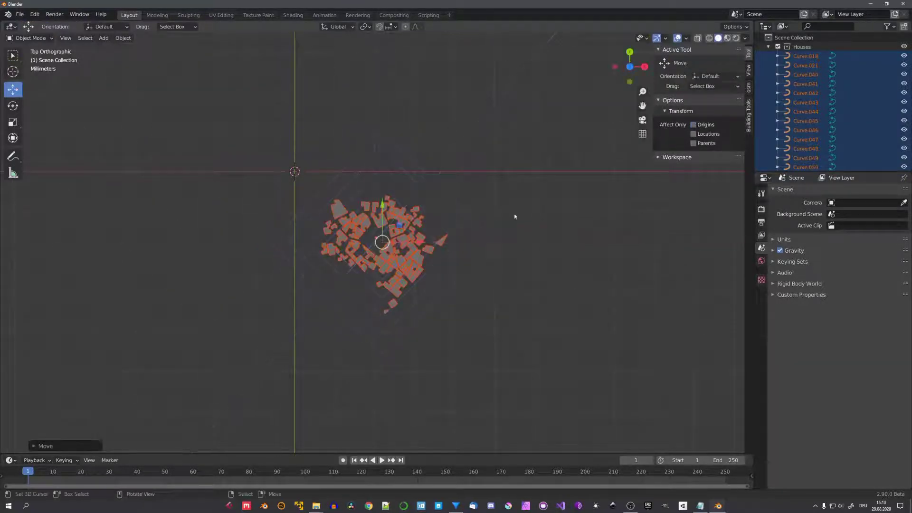
{"action": "key", "text": "n"}
{"action": "key", "text": "alt+g"}
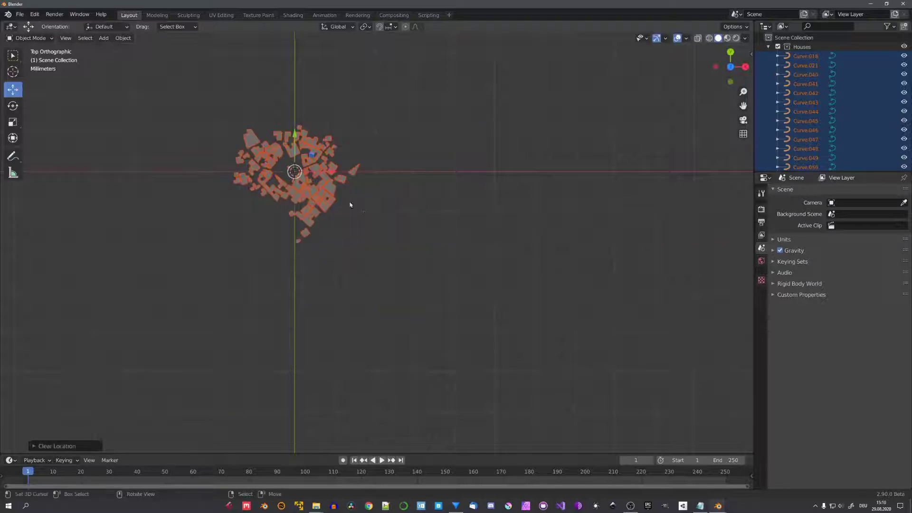
Step: Scale all houses up by a factor of about 1013 and return to the Select tool
{"action": "scroll", "coordinate": [350, 203], "scroll_direction": "up", "scroll_amount": 5}
{"action": "scroll", "coordinate": [333, 195], "scroll_direction": "down", "scroll_amount": 6}
{"action": "scroll", "coordinate": [366, 216], "scroll_direction": "down", "scroll_amount": 4}
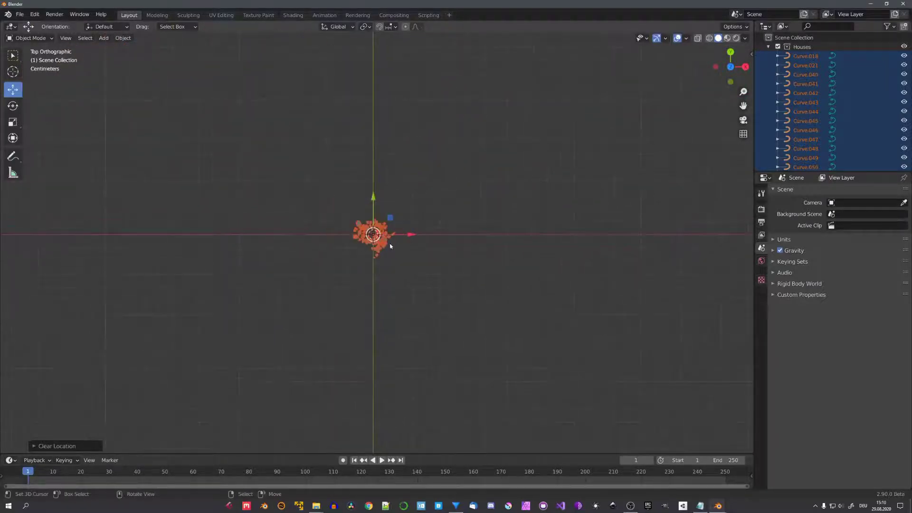
{"action": "key", "text": "s"}
{"action": "left_click", "coordinate": [185, 333]}
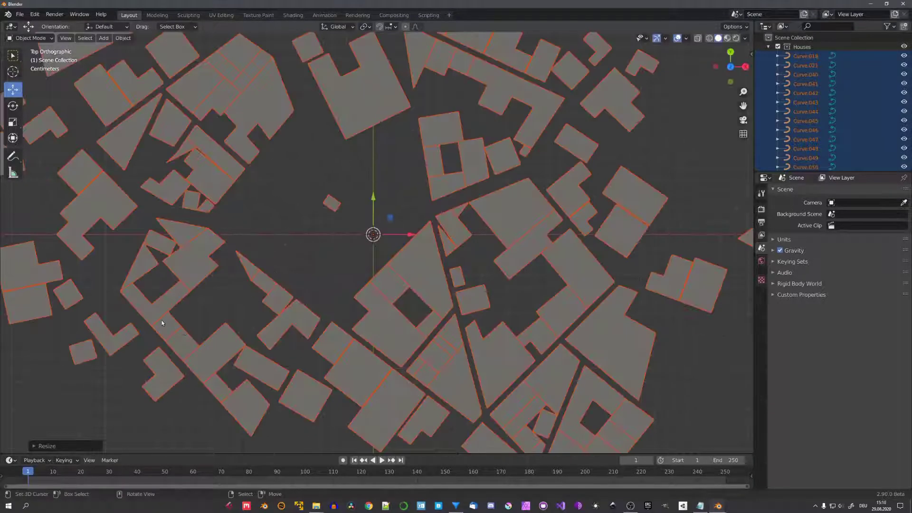
{"action": "scroll", "coordinate": [162, 322], "scroll_direction": "down", "scroll_amount": 4}
{"action": "scroll", "coordinate": [28, 198], "scroll_direction": "up", "scroll_amount": 7}
{"action": "key", "text": "w"}
{"action": "scroll", "coordinate": [392, 273], "scroll_direction": "down", "scroll_amount": 3}
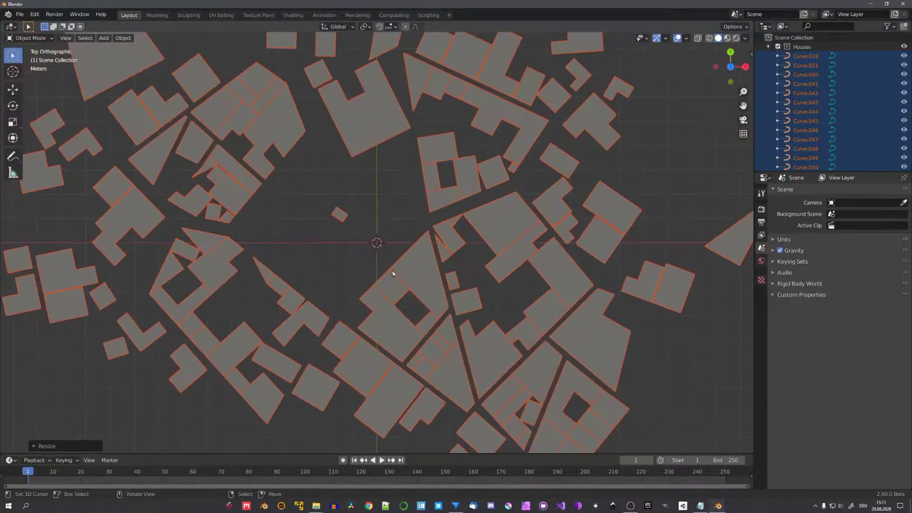
Step: Select only the wedge-shaped house near the world origin as the active object
{"action": "middle_click_drag", "start_coordinate": [404, 278], "coordinate": [442, 255]}
{"action": "scroll", "coordinate": [441, 254], "scroll_direction": "up", "scroll_amount": 2}
{"action": "left_click", "coordinate": [381, 231], "text": "shift"}
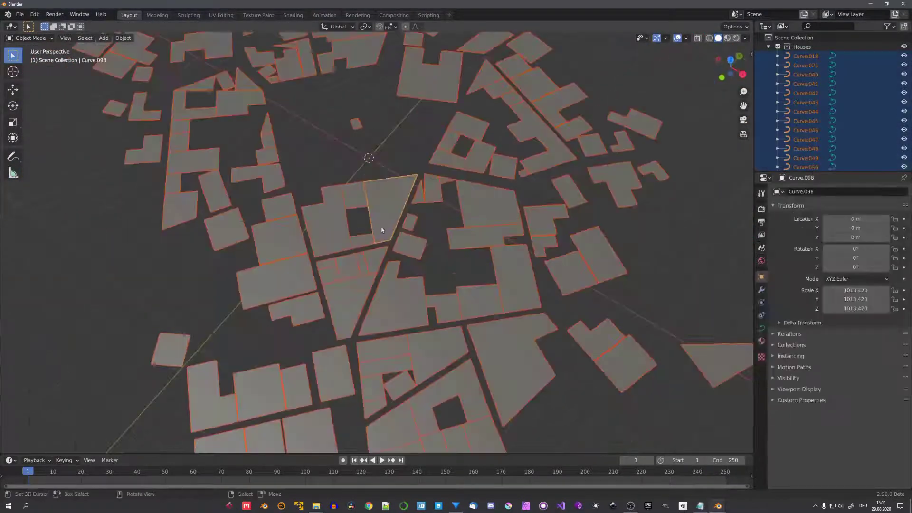
{"action": "left_click", "coordinate": [382, 231]}
{"action": "scroll", "coordinate": [406, 229], "scroll_direction": "up", "scroll_amount": 4}
{"action": "scroll", "coordinate": [394, 247], "scroll_direction": "down", "scroll_amount": 6}
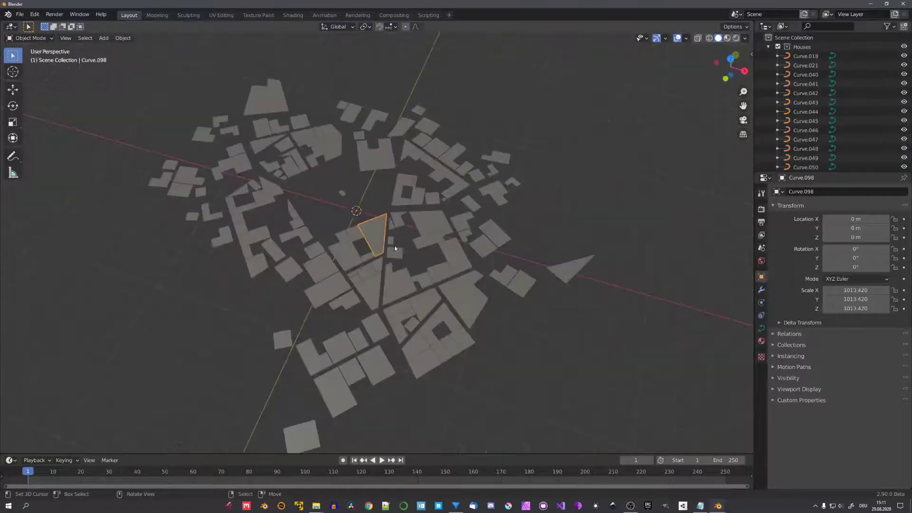
Step: Select all houses and convert them from curves to meshes
{"action": "middle_click_drag", "start_coordinate": [395, 247], "coordinate": [428, 221]}
{"action": "key", "text": "a"}
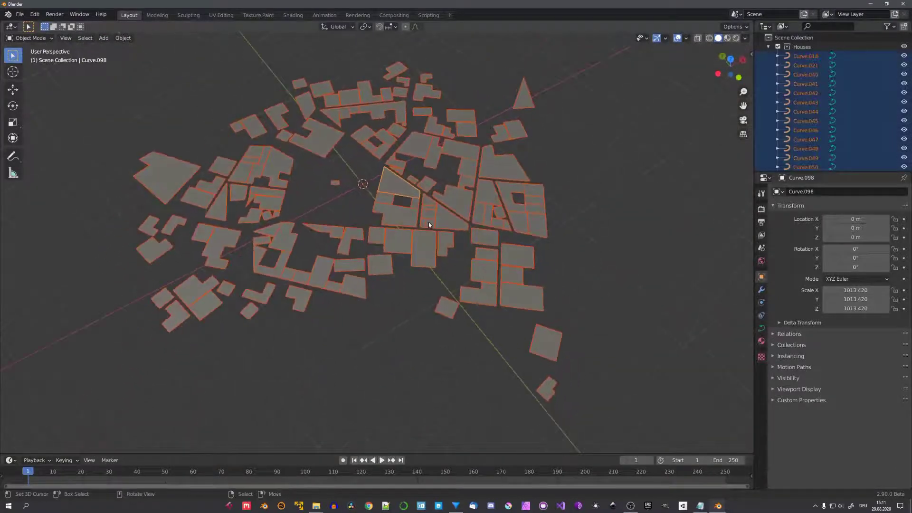
{"action": "key", "text": "F3"}
{"action": "type", "text": "conv"}
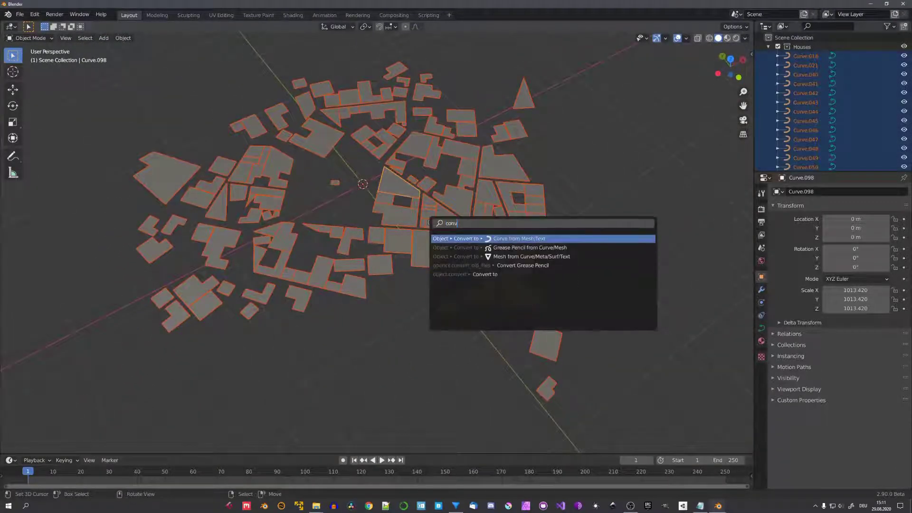
{"action": "key", "text": "Down"}
{"action": "key", "text": "Down"}
{"action": "key", "text": "Down"}
{"action": "key", "text": "Up"}
{"action": "key", "text": "Return"}
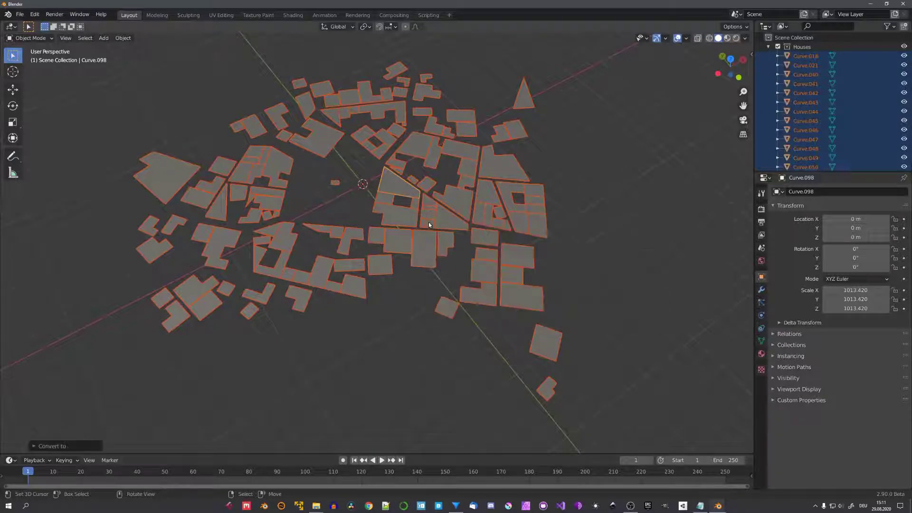
Step: Run Limited Dissolve on the geometry of all house meshes in Edit Mode
{"action": "key", "text": "Tab"}
{"action": "scroll", "coordinate": [356, 241], "scroll_direction": "up", "scroll_amount": 8}
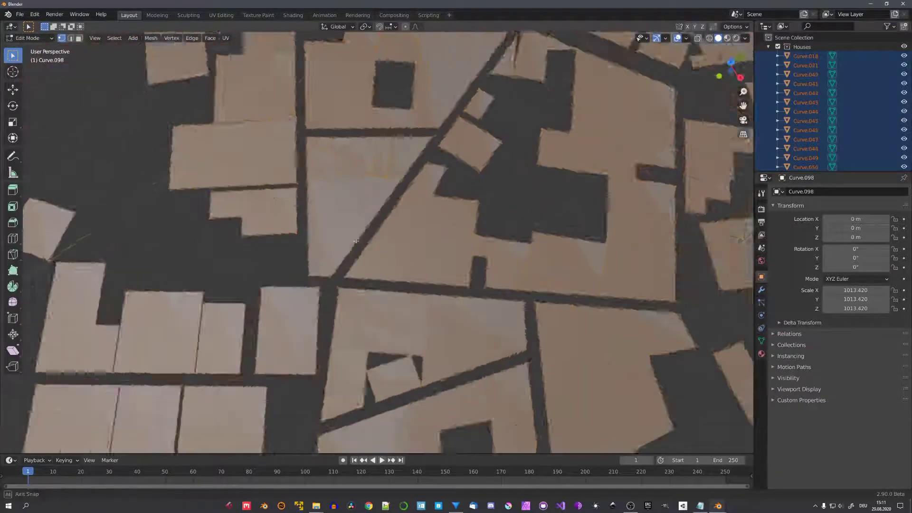
{"action": "middle_click_drag", "start_coordinate": [356, 241], "coordinate": [392, 250]}
{"action": "key", "text": "x"}
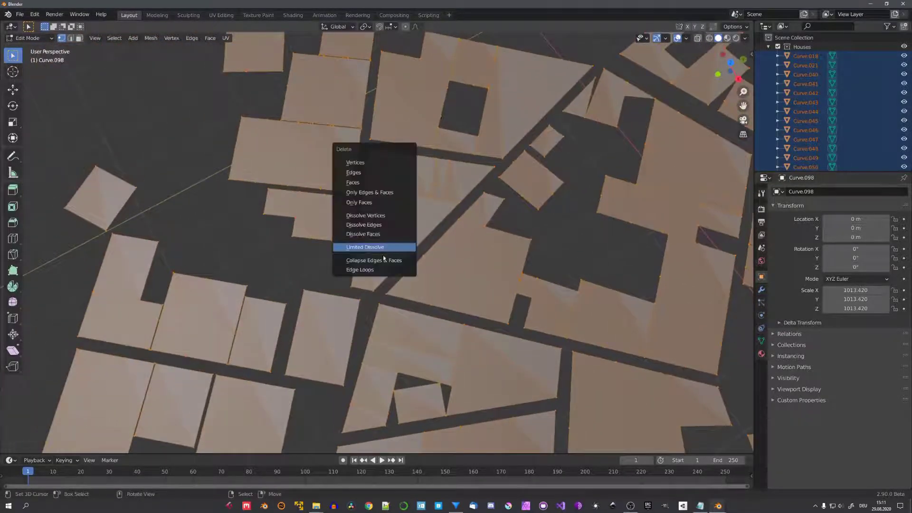
{"action": "left_click", "coordinate": [372, 248]}
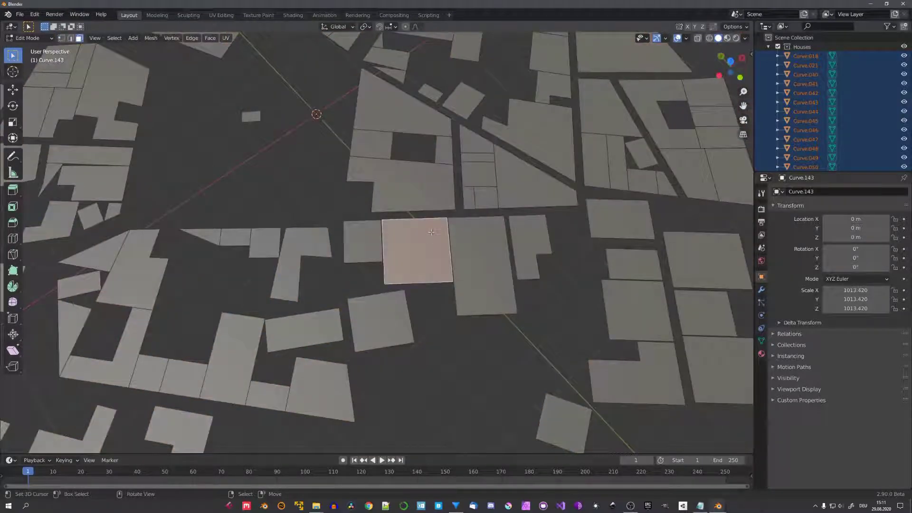
{"action": "middle_click_drag", "start_coordinate": [423, 235], "coordinate": [428, 240]}
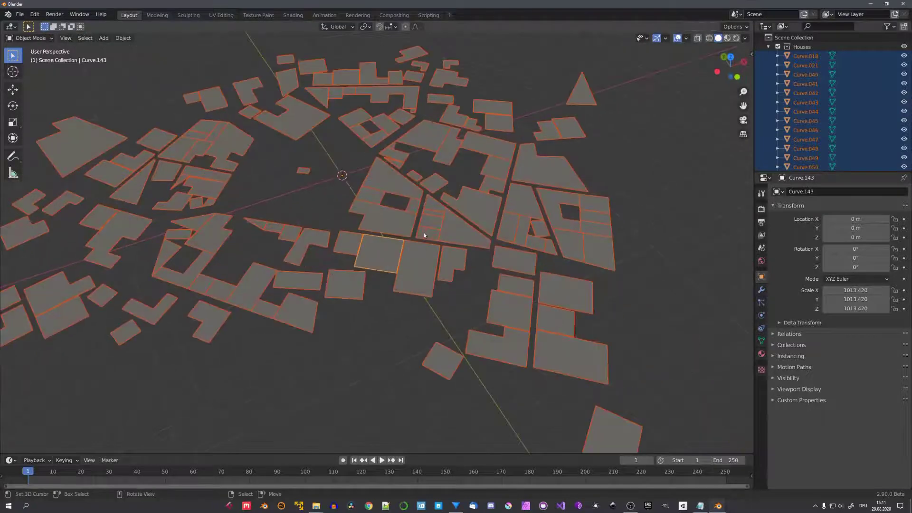
Step: Apply the rotation and scale of all houses and deselect everything
{"action": "key", "text": "ctrl+a"}
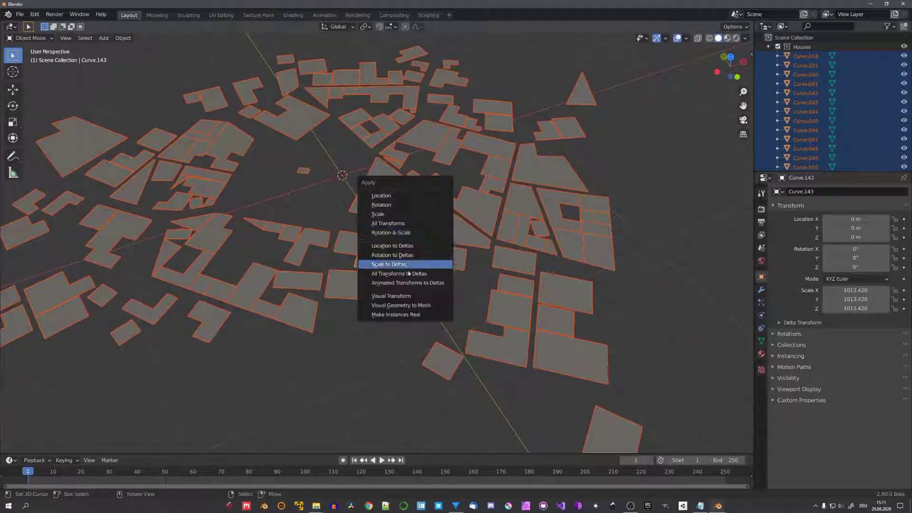
{"action": "left_click", "coordinate": [396, 236]}
{"action": "scroll", "coordinate": [391, 247], "scroll_direction": "down", "scroll_amount": 5}
{"action": "key", "text": "alt+a"}
{"action": "middle_click_drag", "start_coordinate": [391, 247], "coordinate": [393, 41]}
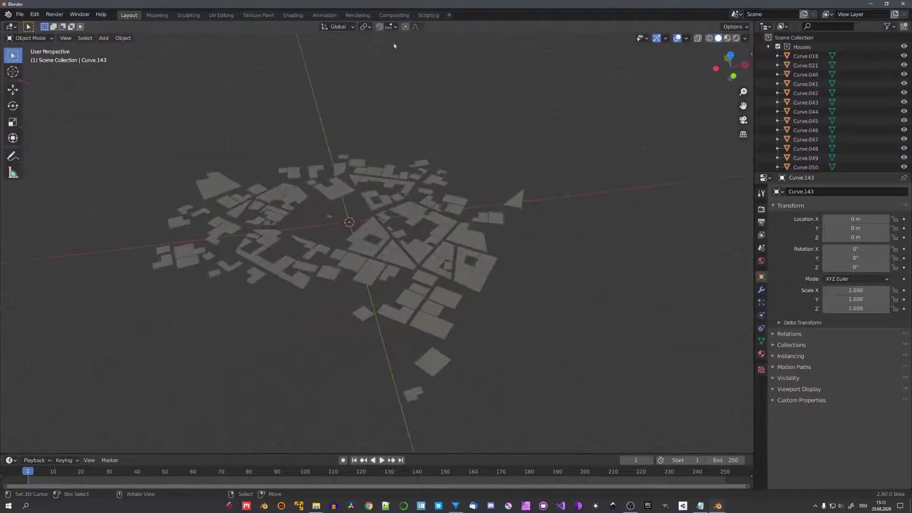
Step: Switch to the Scripting workspace and bring the building-generation script into view
{"action": "left_click", "coordinate": [428, 15]}
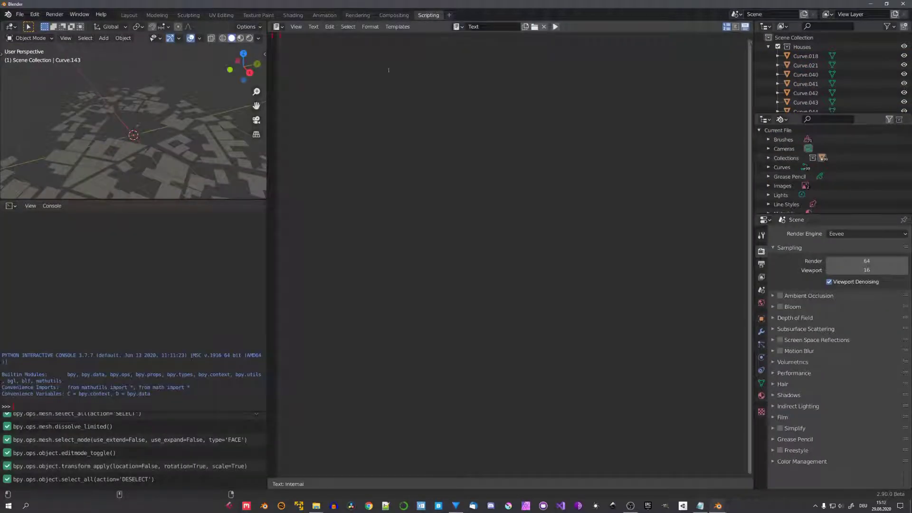
{"action": "scroll", "coordinate": [616, 242], "scroll_direction": "up", "scroll_amount": 10}
{"action": "scroll", "coordinate": [205, 158], "scroll_direction": "down", "scroll_amount": 3}
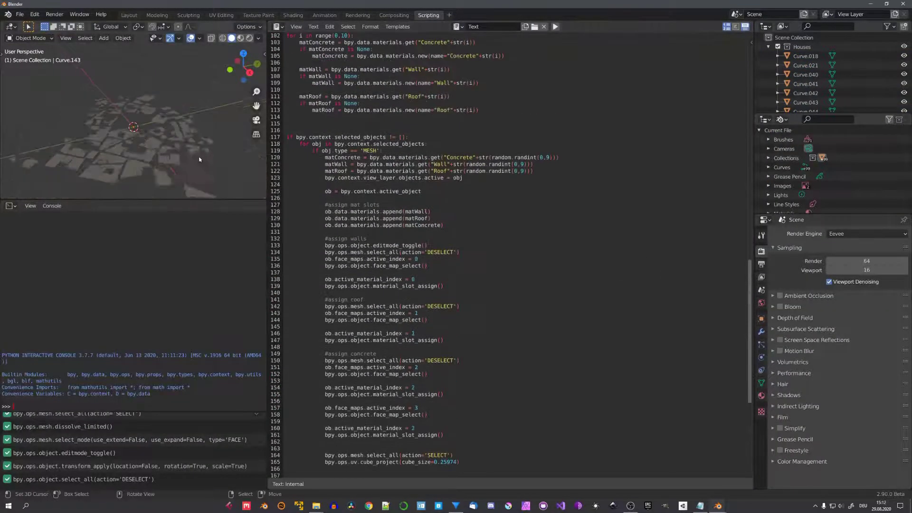
Step: Box-select only the dense block of adjoining houses beside the large isolated house
{"action": "key", "text": "a"}
{"action": "middle_click_drag", "start_coordinate": [178, 163], "coordinate": [164, 133]}
{"action": "key", "text": "alt+a"}
{"action": "scroll", "coordinate": [149, 133], "scroll_direction": "up", "scroll_amount": 4}
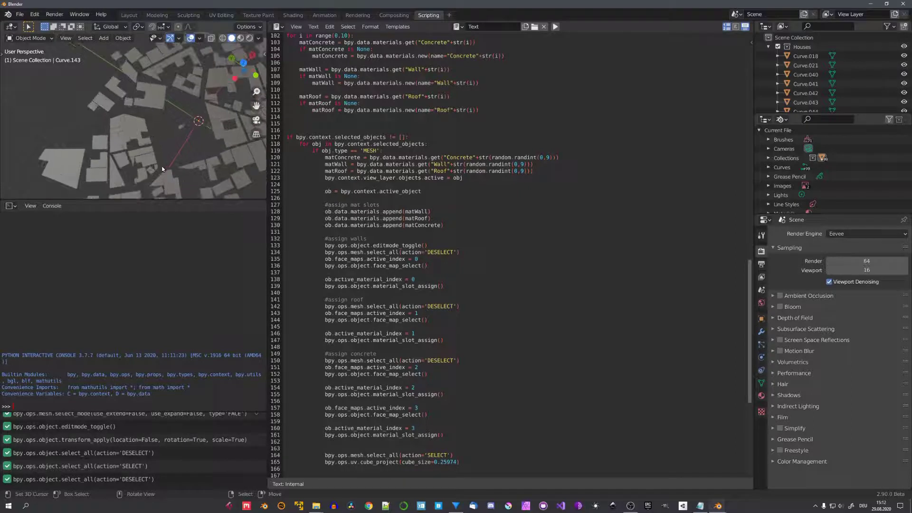
{"action": "key", "text": "b"}
{"action": "left_click_drag", "start_coordinate": [114, 122], "coordinate": [114, 122]}
{"action": "middle_click_drag", "start_coordinate": [114, 121], "coordinate": [141, 130]}
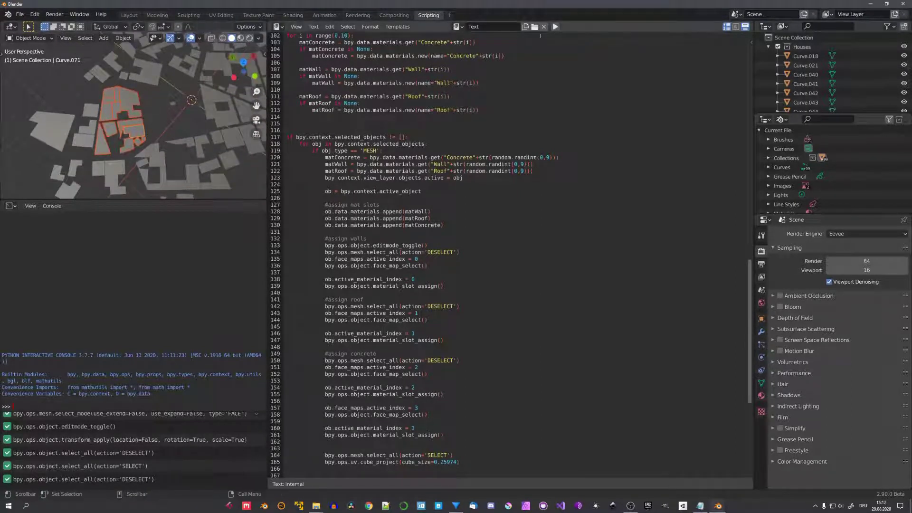
Step: Run the building-generation script on the selected houses and deselect the generated buildings
{"action": "key", "text": "alt+p"}
{"action": "middle_click_drag", "start_coordinate": [217, 147], "coordinate": [184, 145]}
{"action": "key", "text": "alt+a"}
{"action": "scroll", "coordinate": [184, 145], "scroll_direction": "up", "scroll_amount": 5}
Step: Set the maxAmountFloor variable near the start of the script to 5
{"action": "scroll", "coordinate": [364, 157], "scroll_direction": "up", "scroll_amount": 20}
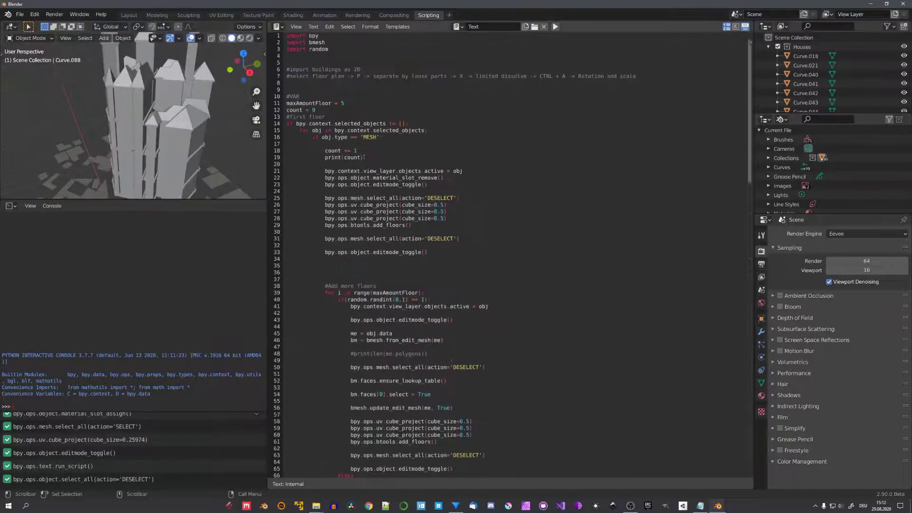
{"action": "scroll", "coordinate": [315, 117], "scroll_direction": "up", "scroll_amount": 3, "text": "ctrl"}
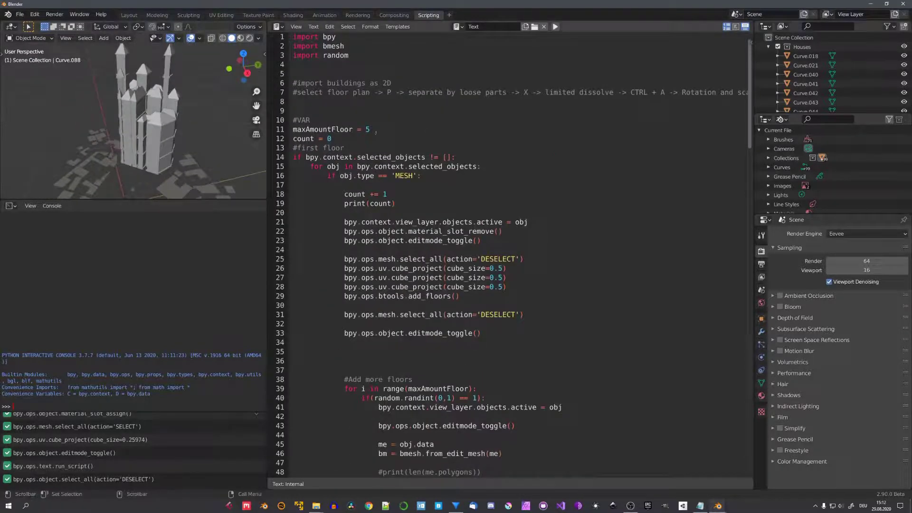
{"action": "type", "text": "5"}
{"action": "mouse_move", "coordinate": [156, 143]}
{"action": "middle_mouse_down"}
{"action": "mouse_move", "coordinate": [173, 155]}
{"action": "mouse_move", "coordinate": [164, 139]}
{"action": "middle_mouse_up"}
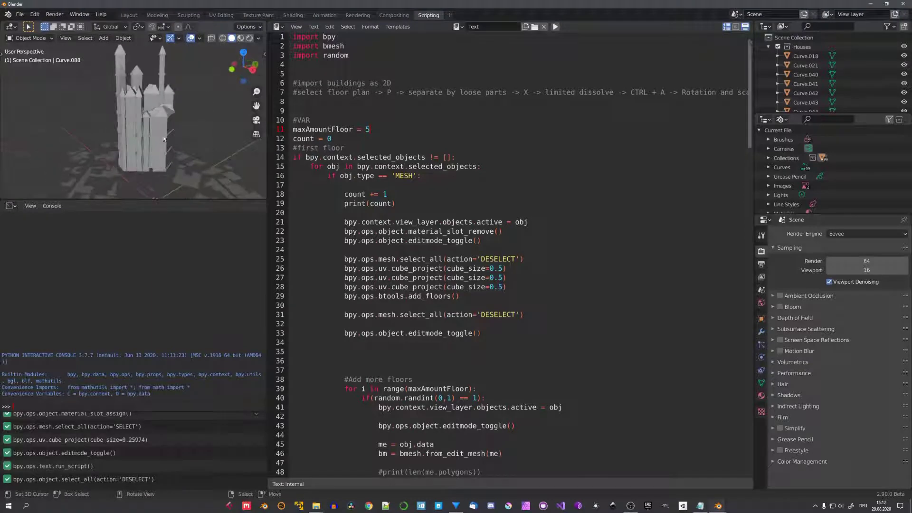
Step: Switch to the Layout workspace, select one of the generated towers and widen the display of its material slots
{"action": "left_click", "coordinate": [129, 15]}
{"action": "middle_click_drag", "start_coordinate": [404, 170], "coordinate": [429, 242]}
{"action": "scroll", "coordinate": [356, 223], "scroll_direction": "up", "scroll_amount": 5}
{"action": "left_click", "coordinate": [356, 224]}
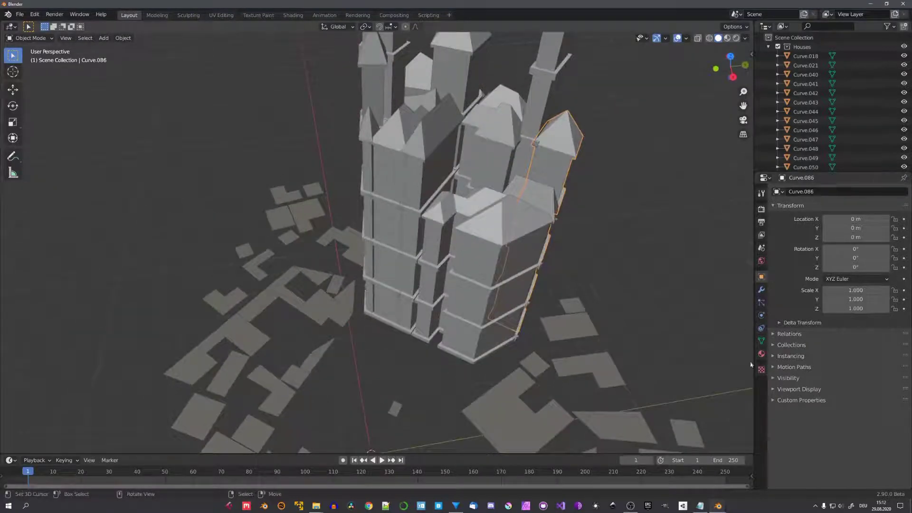
{"action": "left_click", "coordinate": [762, 354]}
{"action": "middle_click_drag", "start_coordinate": [629, 345], "coordinate": [623, 321]}
{"action": "left_click_drag", "start_coordinate": [753, 217], "coordinate": [707, 219]}
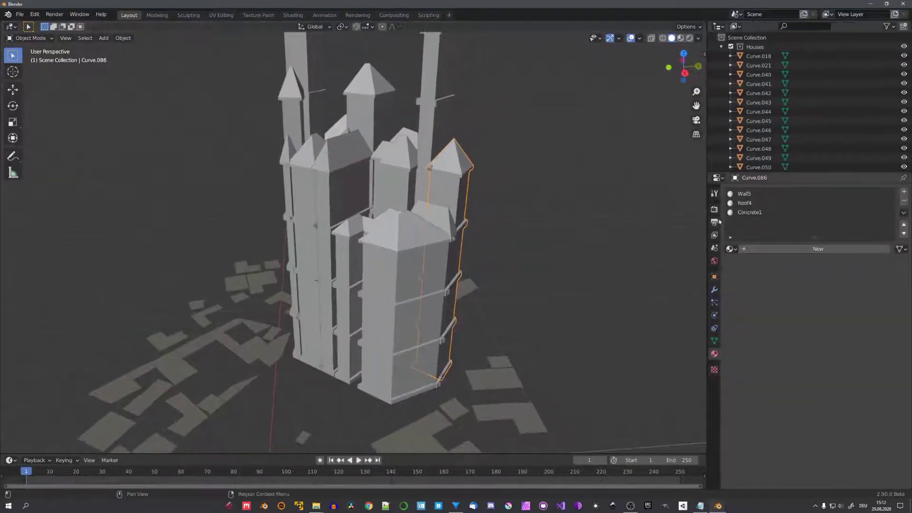
Step: Examine the tower's Concrete1, Roof4 and Wall5 materials together with the surfaces on the building
{"action": "left_click", "coordinate": [750, 213]}
{"action": "middle_click_drag", "start_coordinate": [553, 267], "coordinate": [496, 256]}
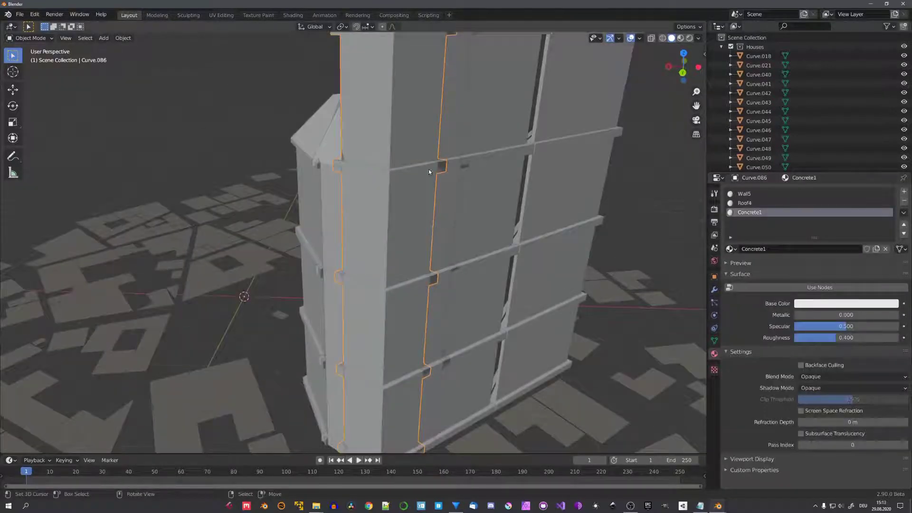
{"action": "left_click", "coordinate": [743, 203]}
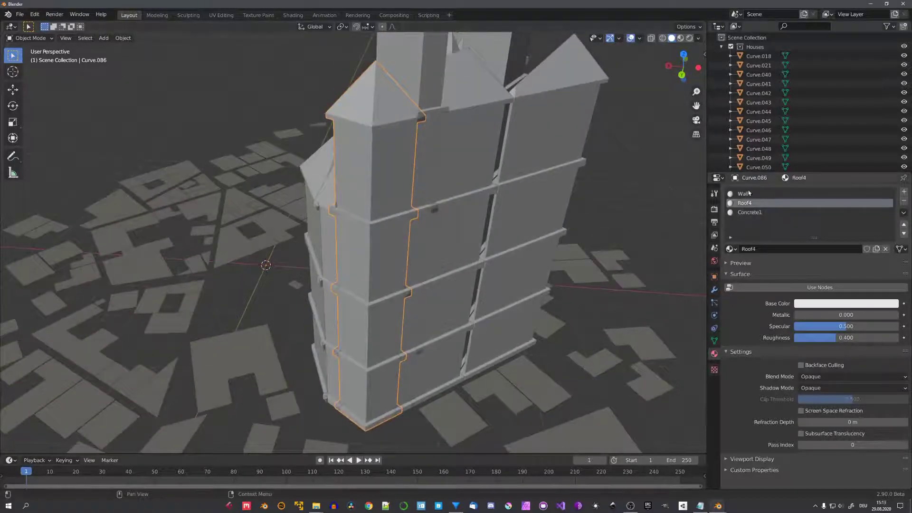
{"action": "left_click", "coordinate": [745, 194]}
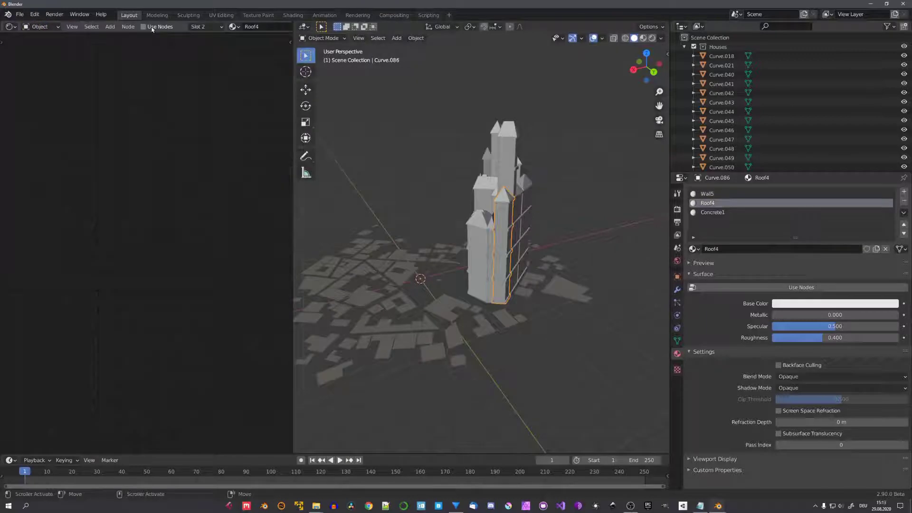
Step: Enable nodes for the tower's Roof4 material and deselect everything
{"action": "left_click", "coordinate": [152, 28]}
{"action": "key", "text": "shift+a"}
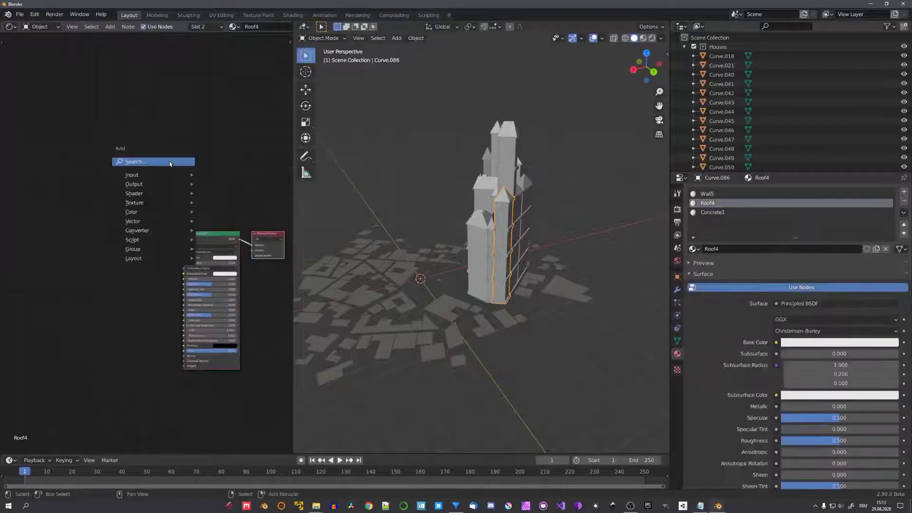
{"action": "key", "text": "alt+a"}
{"action": "scroll", "coordinate": [511, 218], "scroll_direction": "up", "scroll_amount": 5}
{"action": "middle_click_drag", "start_coordinate": [534, 212], "coordinate": [481, 221]}
{"action": "scroll", "coordinate": [481, 221], "scroll_direction": "down", "scroll_amount": 6}
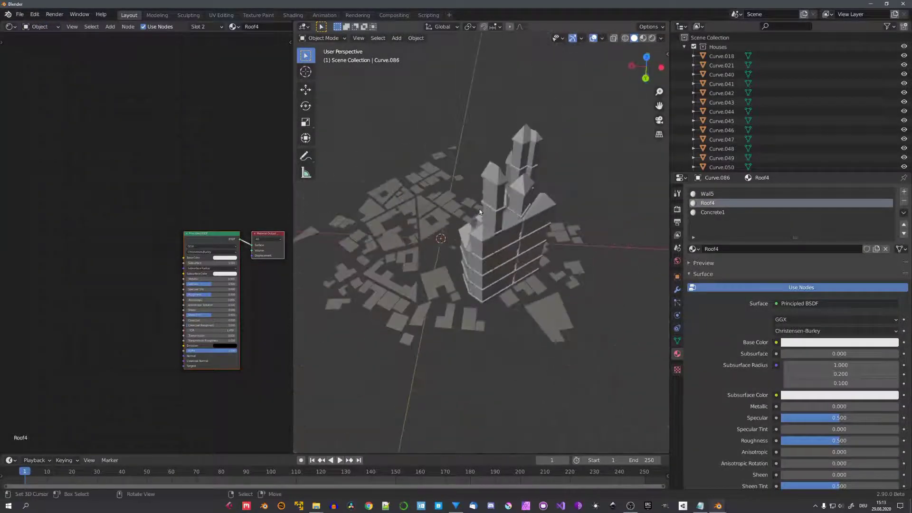
Step: Append all materials from MaterialsForAppend.blend to the current file
{"action": "left_click", "coordinate": [23, 16]}
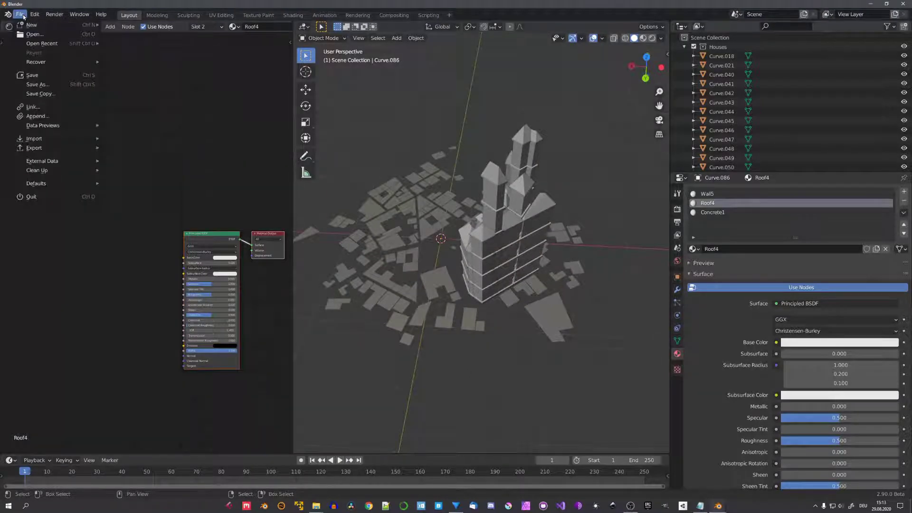
{"action": "left_click", "coordinate": [37, 116]}
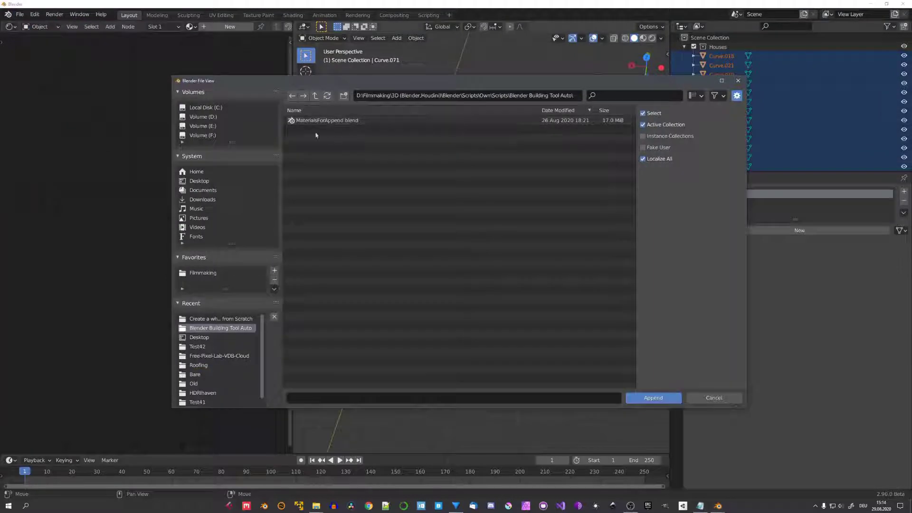
{"action": "double_click", "coordinate": [315, 121]}
{"action": "double_click", "coordinate": [361, 174]}
{"action": "key", "text": "a"}
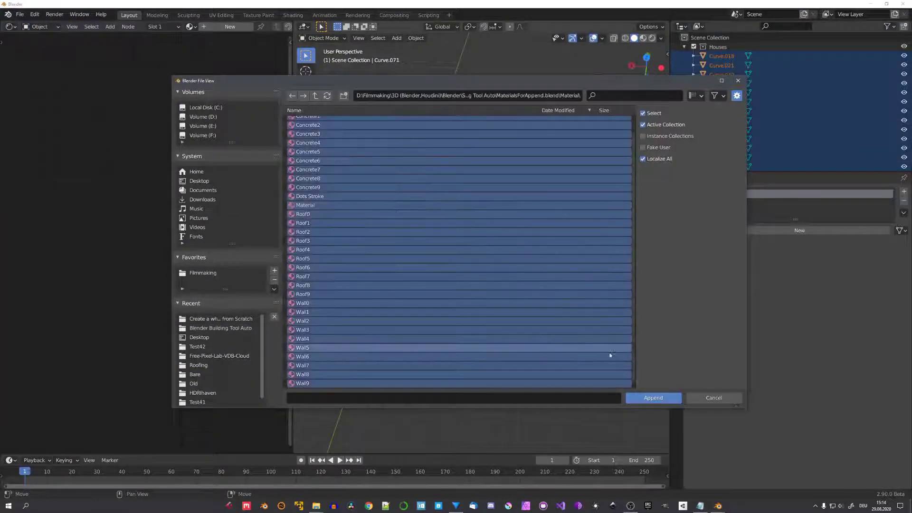
{"action": "left_click", "coordinate": [656, 397]}
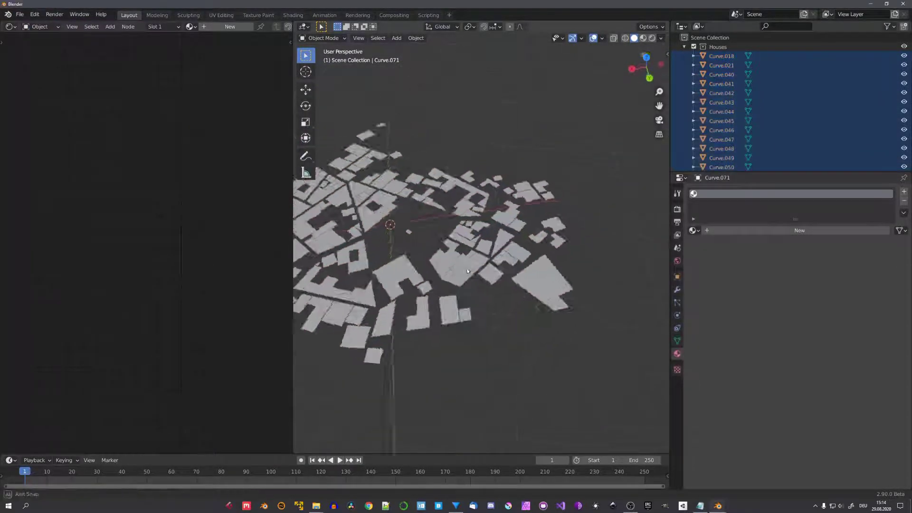
Step: Run the building-generation script on a selected block of adjoining house footprints in the Scripting workspace
{"action": "left_click", "coordinate": [428, 16]}
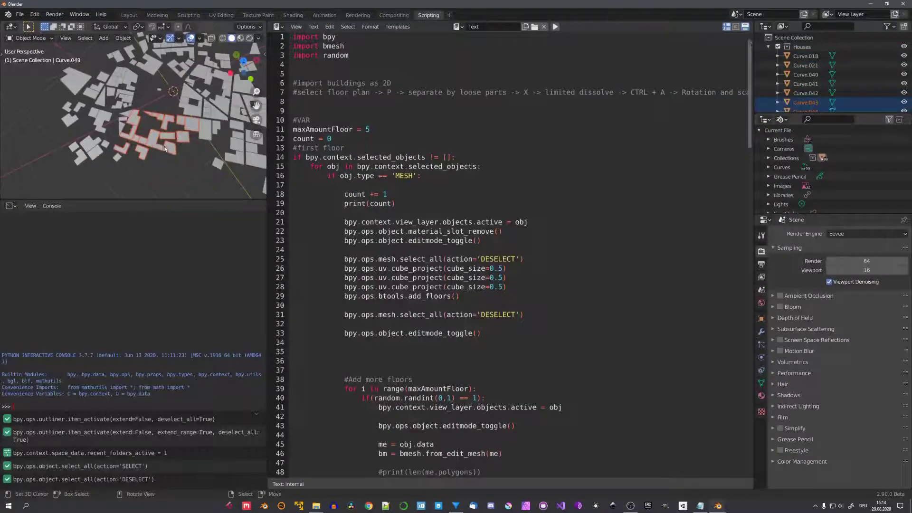
{"action": "middle_click_drag", "start_coordinate": [165, 149], "coordinate": [180, 132]}
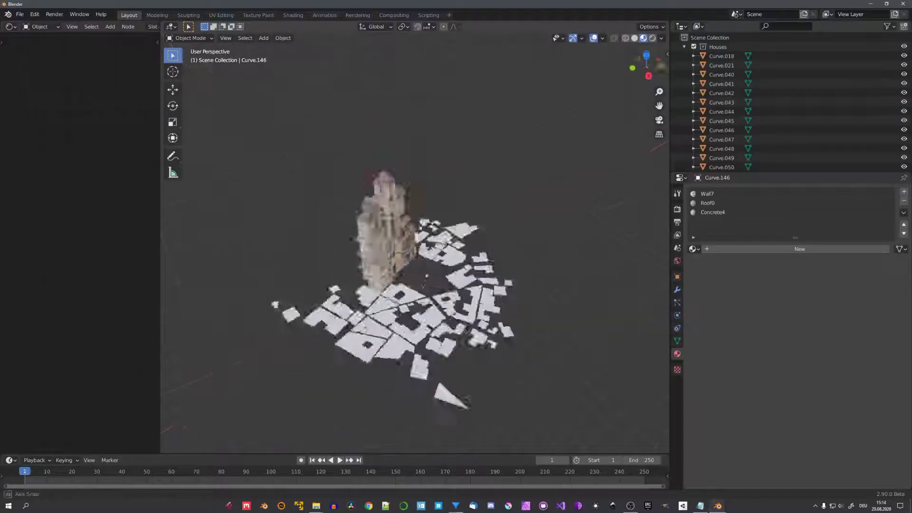
Step: Examine the wall, roof and concrete textures on the generated buildings up close, including one tower's material slots
{"action": "middle_click_drag", "start_coordinate": [394, 237], "coordinate": [390, 200]}
{"action": "scroll", "coordinate": [403, 229], "scroll_direction": "up", "scroll_amount": 4}
{"action": "left_click", "coordinate": [413, 158]}
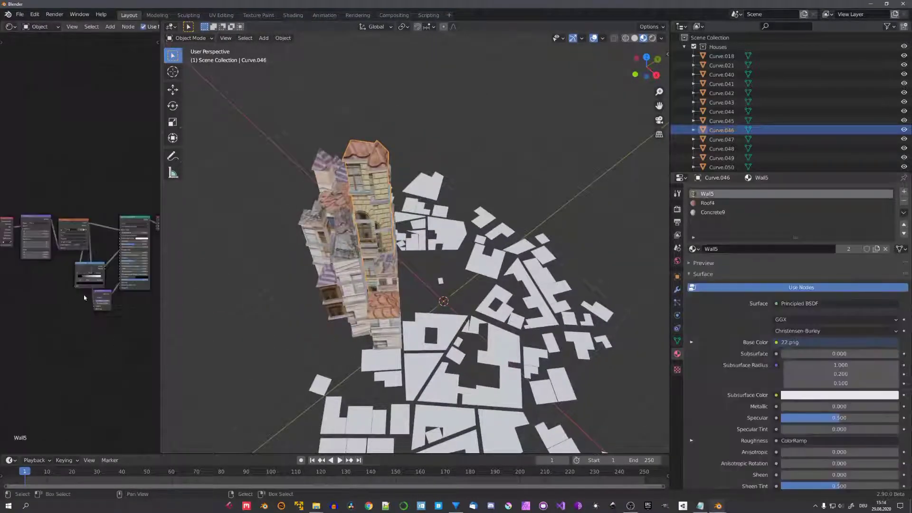
{"action": "key", "text": "alt+a"}
{"action": "middle_click_drag", "start_coordinate": [394, 247], "coordinate": [411, 211]}
{"action": "scroll", "coordinate": [411, 212], "scroll_direction": "up", "scroll_amount": 6}
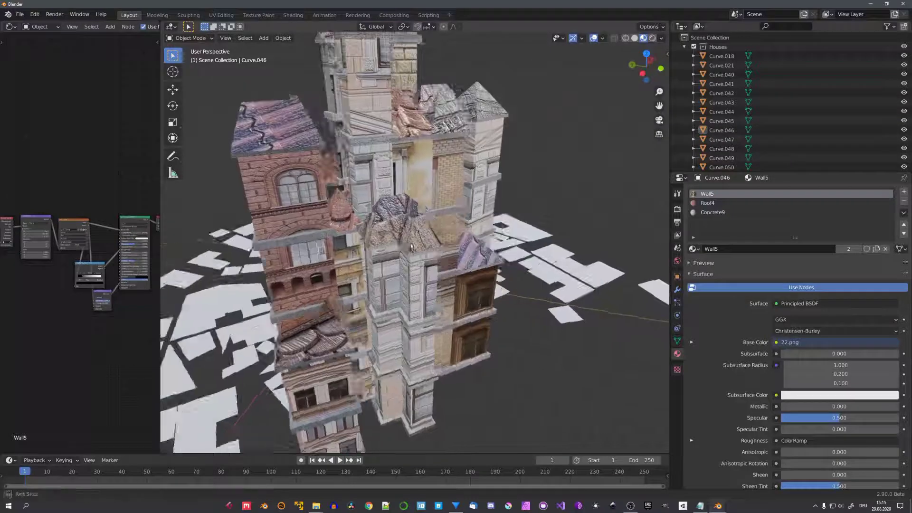
{"action": "middle_click_drag", "start_coordinate": [412, 247], "coordinate": [389, 256]}
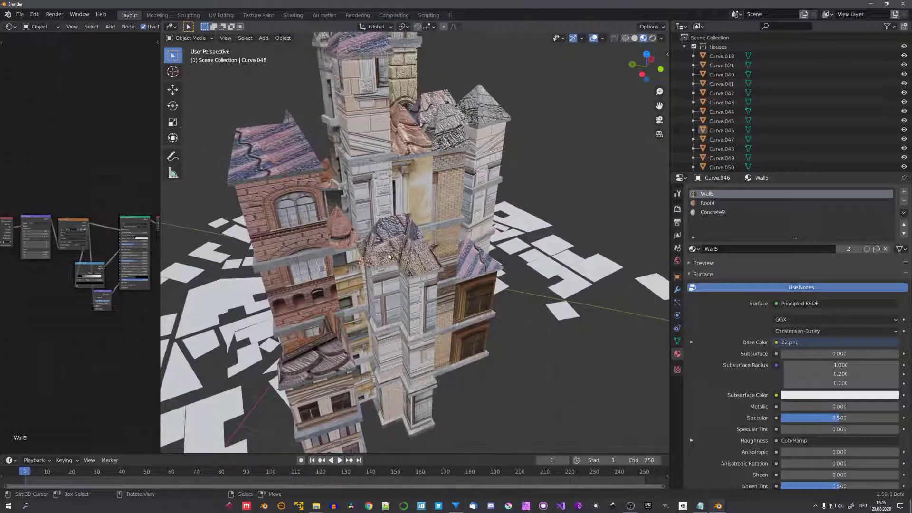
Step: Box-select all remaining flat house footprints from the top view and run the building-generation script on them
{"action": "scroll", "coordinate": [390, 256], "scroll_direction": "down", "scroll_amount": 5}
{"action": "middle_click_drag", "start_coordinate": [389, 257], "coordinate": [532, 313]}
{"action": "scroll", "coordinate": [522, 327], "scroll_direction": "down", "scroll_amount": 5}
{"action": "key", "text": "b"}
{"action": "left_click_drag", "start_coordinate": [494, 375], "coordinate": [315, 265]}
{"action": "key", "text": "KP_7"}
{"action": "scroll", "coordinate": [475, 369], "scroll_direction": "up", "scroll_amount": 4}
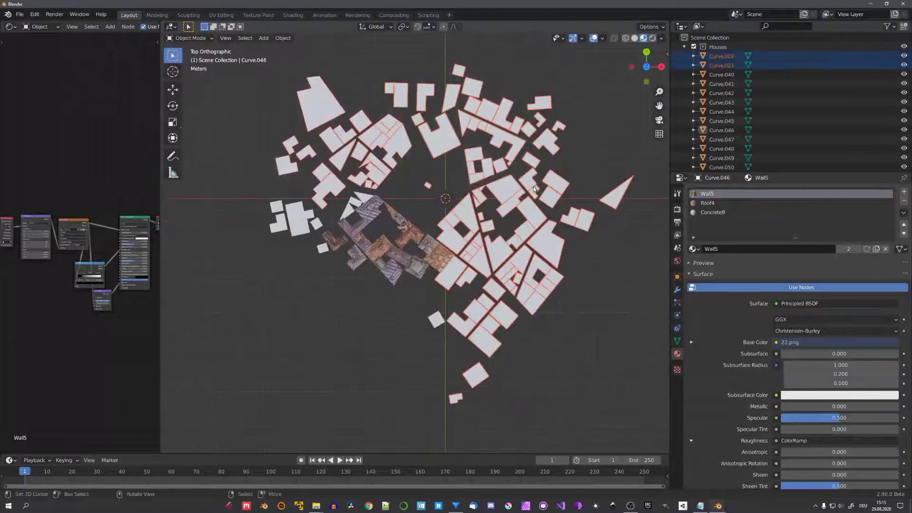
{"action": "left_click_drag", "start_coordinate": [414, 306], "coordinate": [507, 437]}
{"action": "left_click_drag", "start_coordinate": [255, 195], "coordinate": [313, 250]}
{"action": "left_click", "coordinate": [429, 15]}
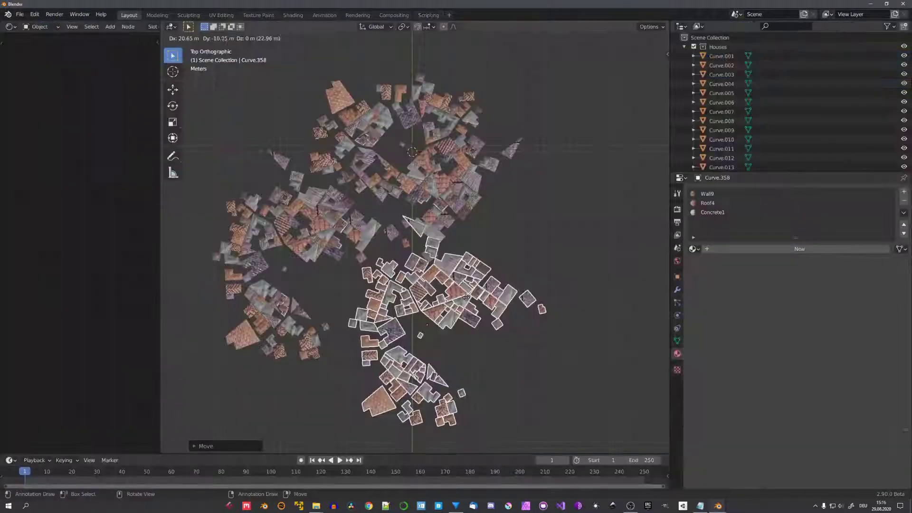
Step: Duplicate the textured city cluster repeatedly, rotating and moving the copies into place beside the existing clusters
{"action": "scroll", "coordinate": [459, 325], "scroll_direction": "down", "scroll_amount": 3}
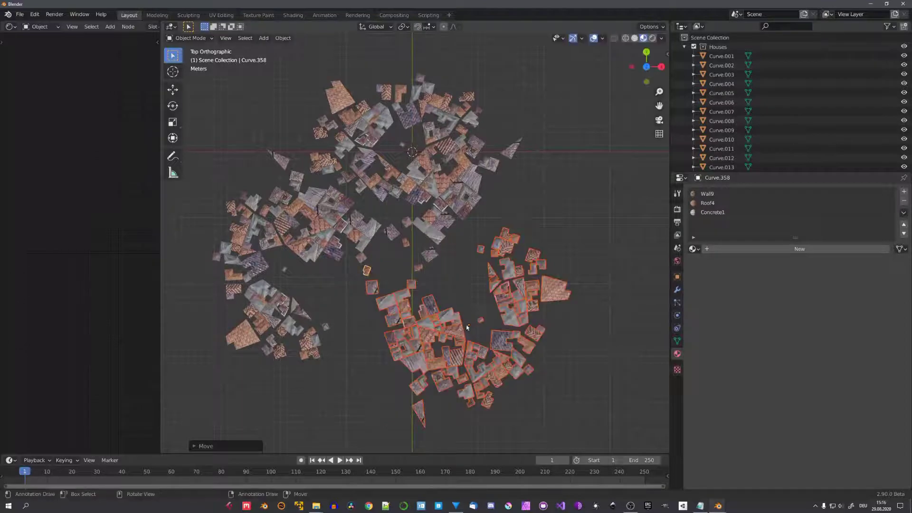
{"action": "left_click", "coordinate": [460, 324]}
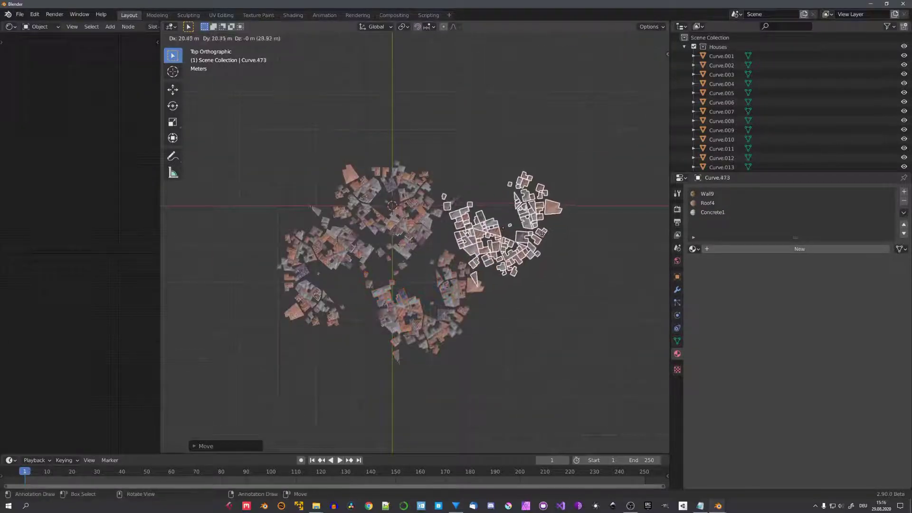
{"action": "left_click", "coordinate": [544, 234]}
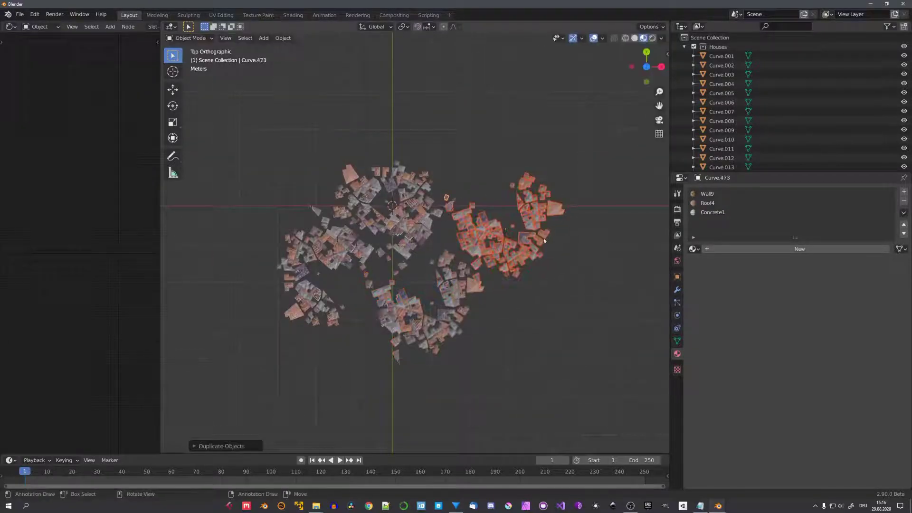
{"action": "key", "text": "r"}
{"action": "left_click", "coordinate": [505, 188]}
{"action": "key", "text": "g"}
{"action": "left_click", "coordinate": [522, 190]}
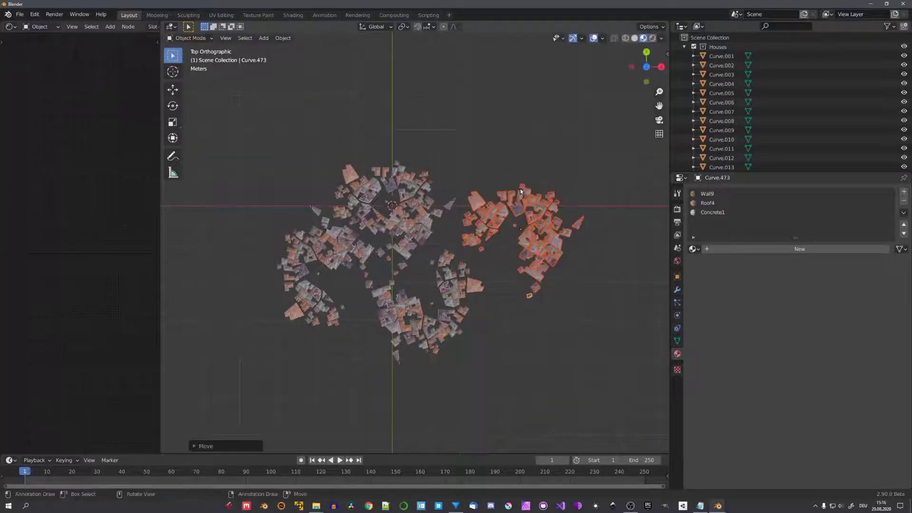
{"action": "key", "text": "r"}
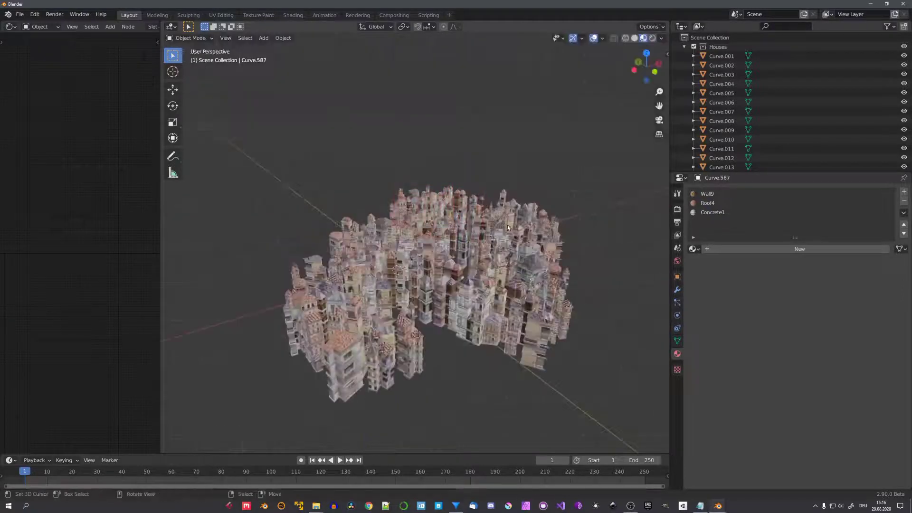
Step: Collapse the Houses collection and examine the enlarged city from several angles and distances
{"action": "middle_click_drag", "start_coordinate": [537, 232], "coordinate": [618, 142]}
{"action": "scroll", "coordinate": [508, 235], "scroll_direction": "down", "scroll_amount": 3}
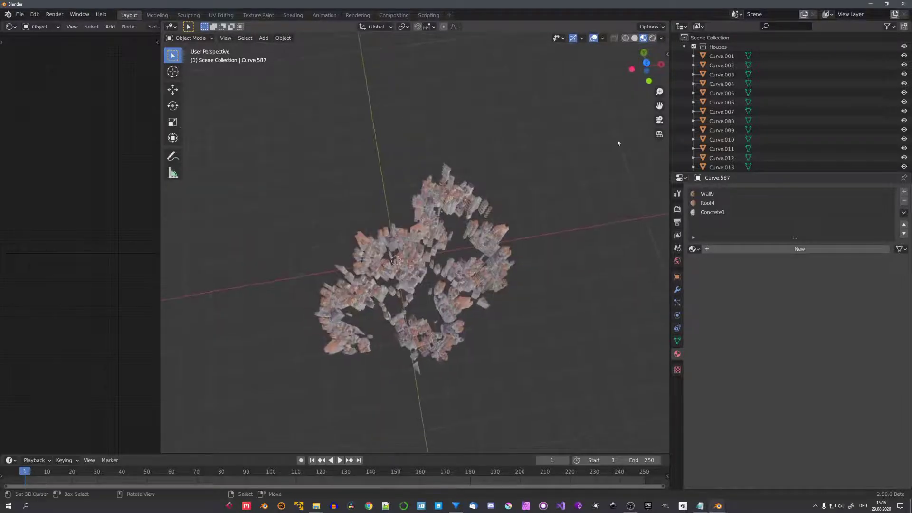
{"action": "left_click", "coordinate": [683, 46]}
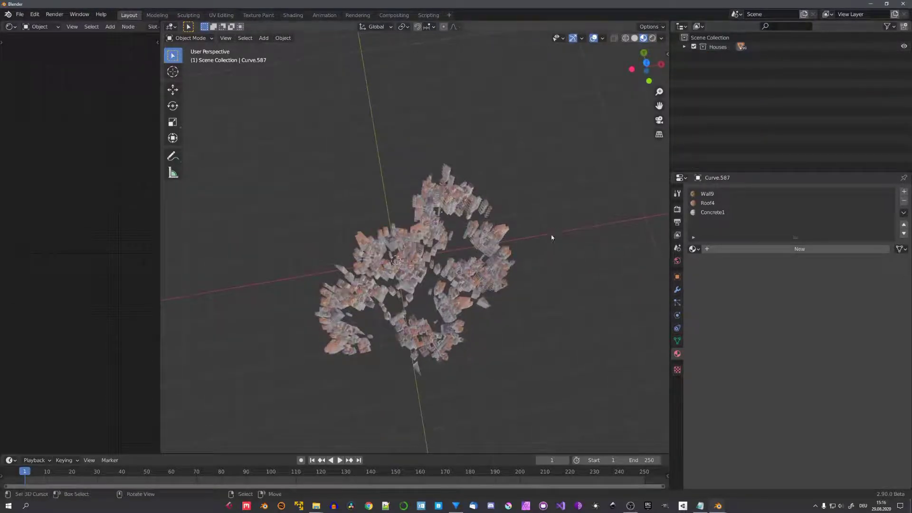
{"action": "middle_click_drag", "start_coordinate": [552, 237], "coordinate": [485, 268]}
{"action": "scroll", "coordinate": [533, 218], "scroll_direction": "down", "scroll_amount": 3}
{"action": "scroll", "coordinate": [494, 258], "scroll_direction": "up", "scroll_amount": 4}
{"action": "left_click", "coordinate": [485, 248]}
{"action": "scroll", "coordinate": [486, 268], "scroll_direction": "up", "scroll_amount": 2}
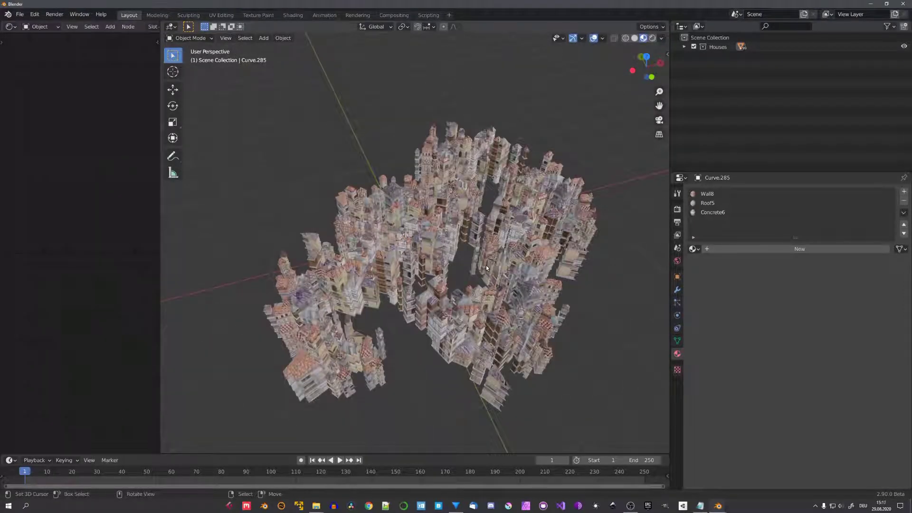
{"action": "middle_click_drag", "start_coordinate": [486, 267], "coordinate": [454, 265]}
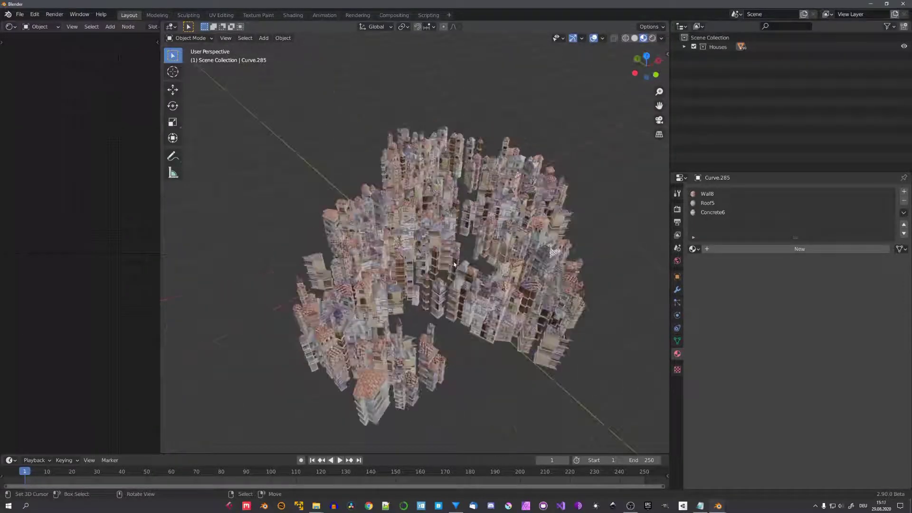